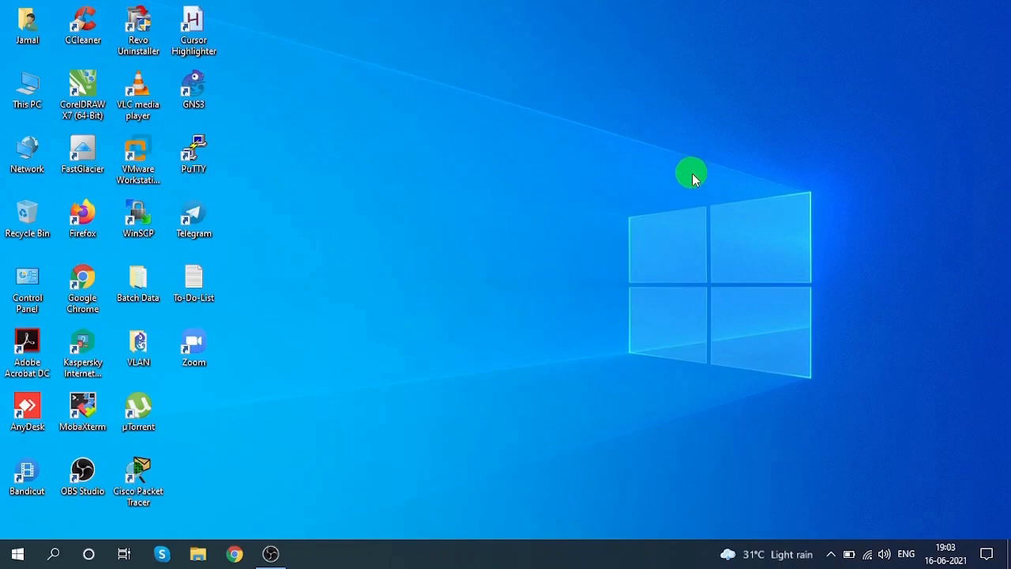
- Open Chrome, search Google for azure.microsoft.com and open the en-us Microsoft Azure: Cloud Computing Services site
left_click(232, 550)
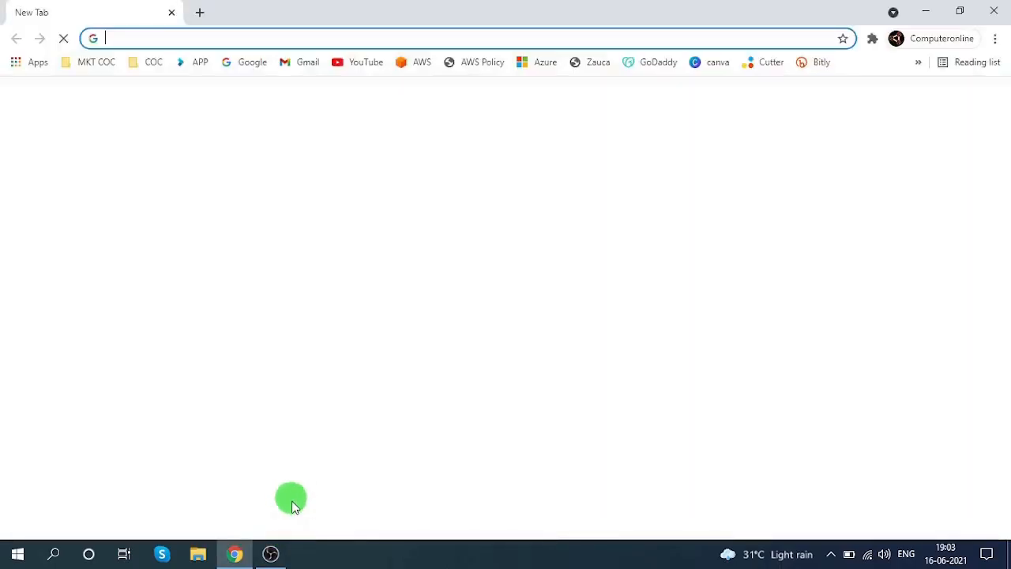
left_click_drag(271, 554, 241, 554)
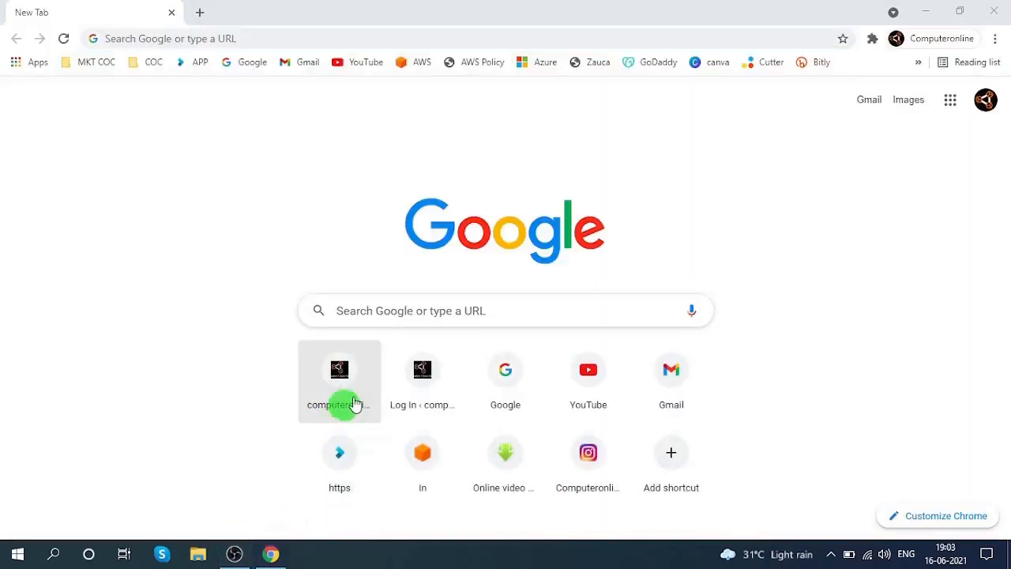
left_click(256, 64)
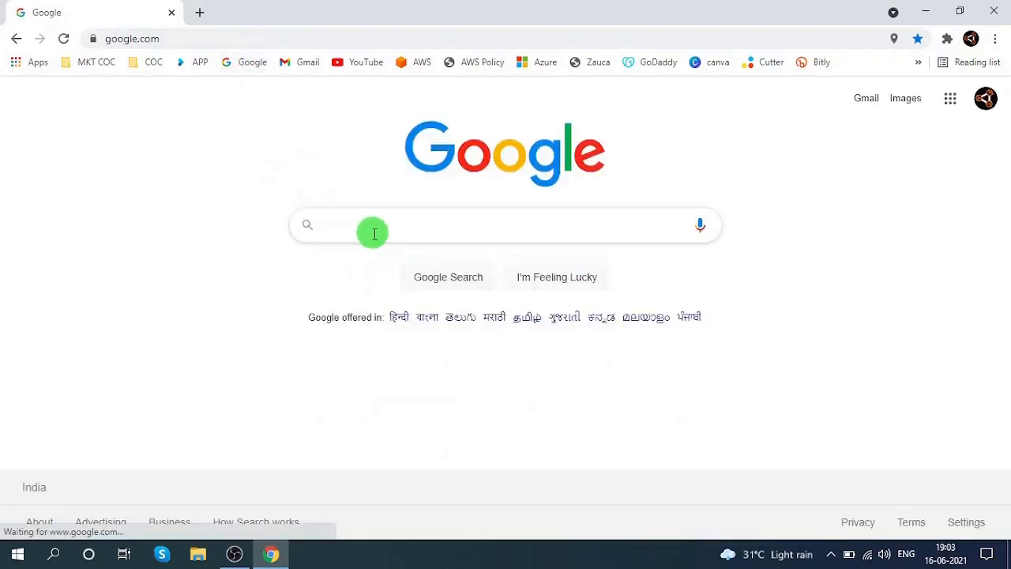
left_click(374, 228)
type("azure")
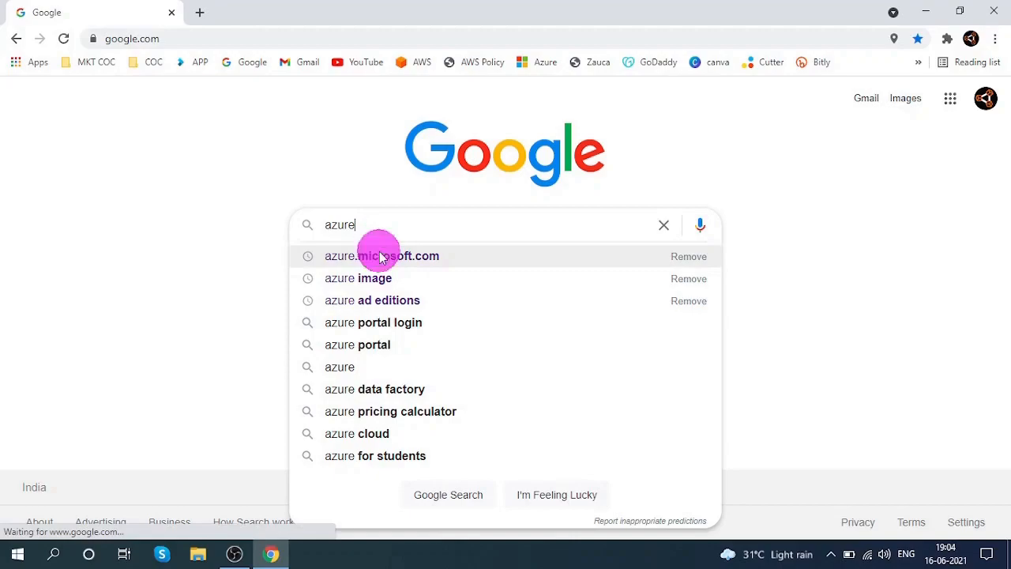
left_click(377, 254)
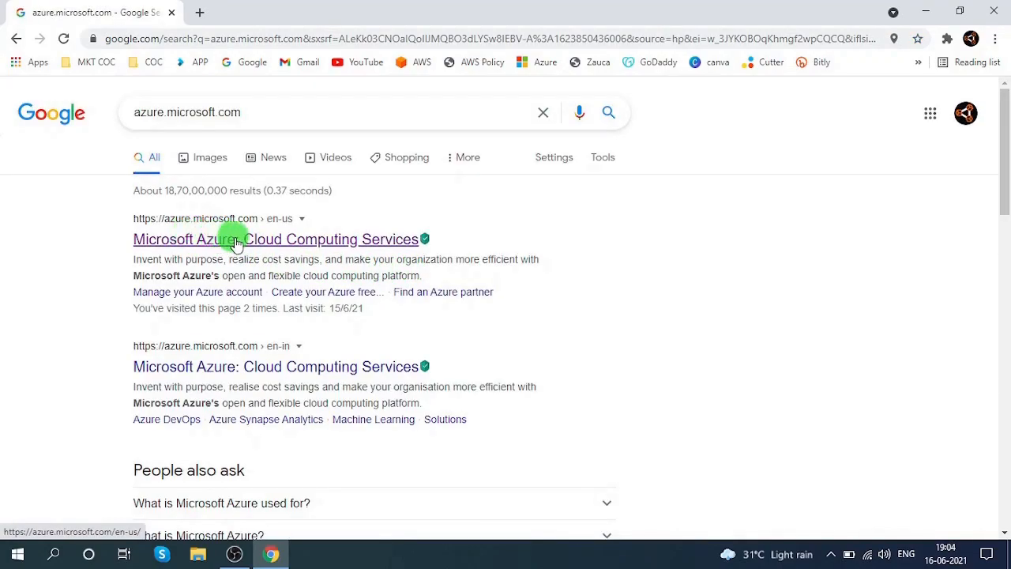
left_click(313, 245)
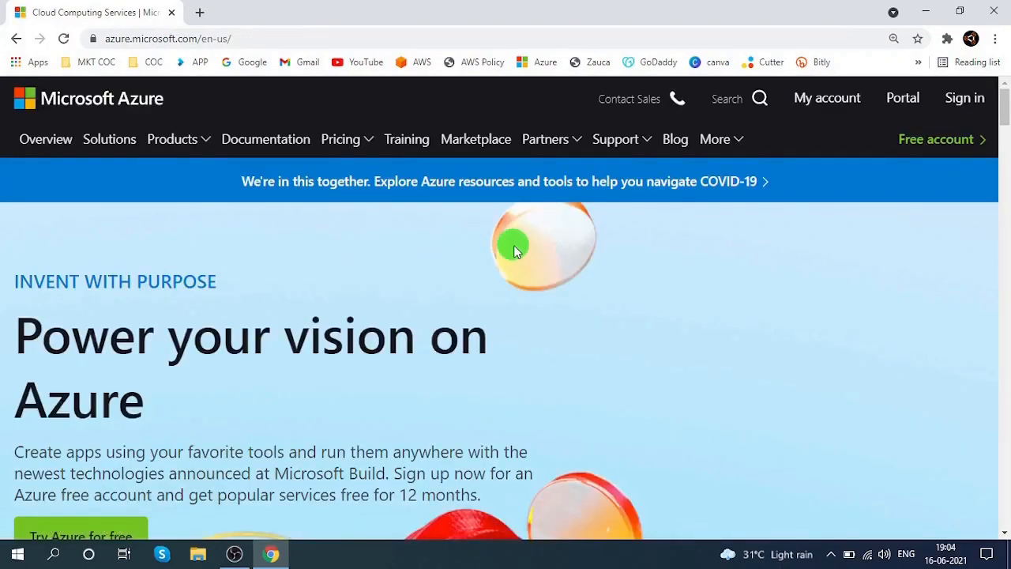
- Sign in to the Azure portal with the saved account, entering the account password
left_click(897, 108)
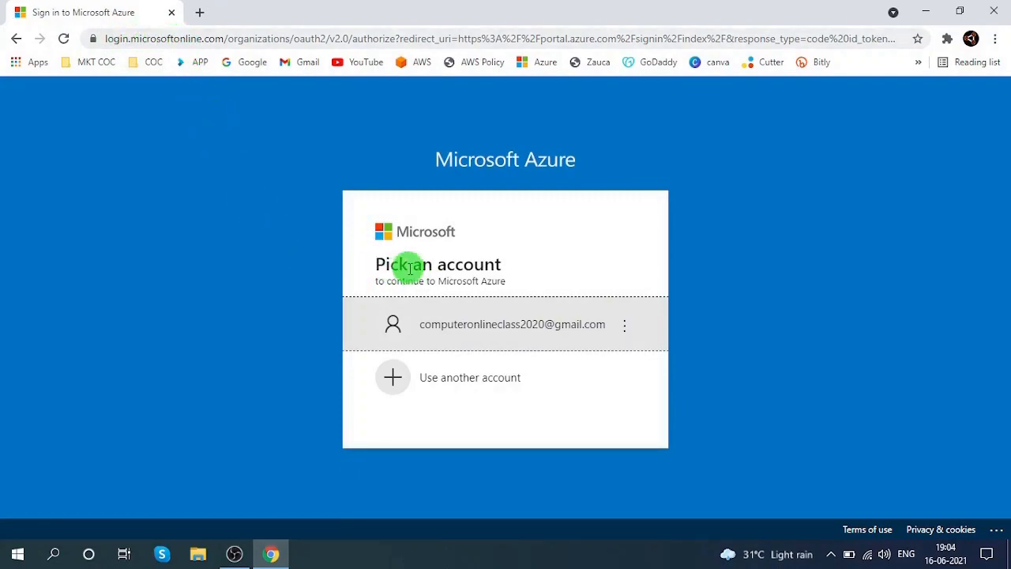
left_click(527, 326)
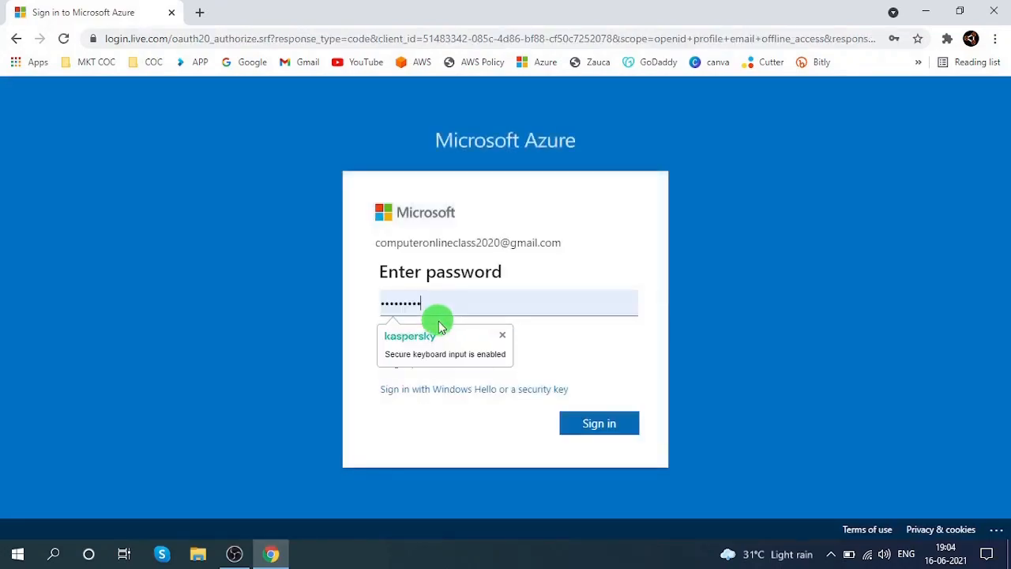
left_click(596, 424)
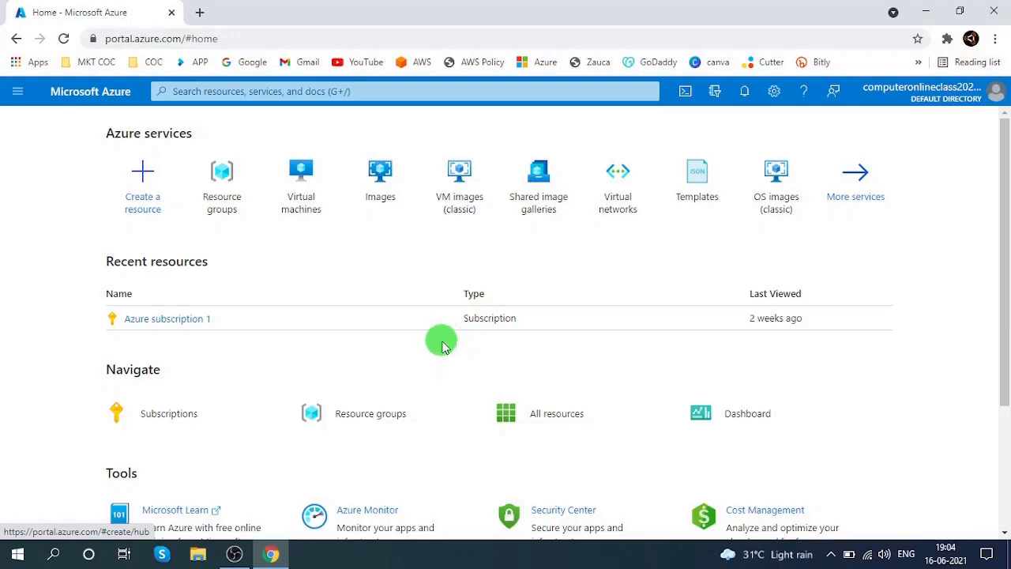
- Start a new resource group in the Azure portal and name it RG-1
left_click(19, 96)
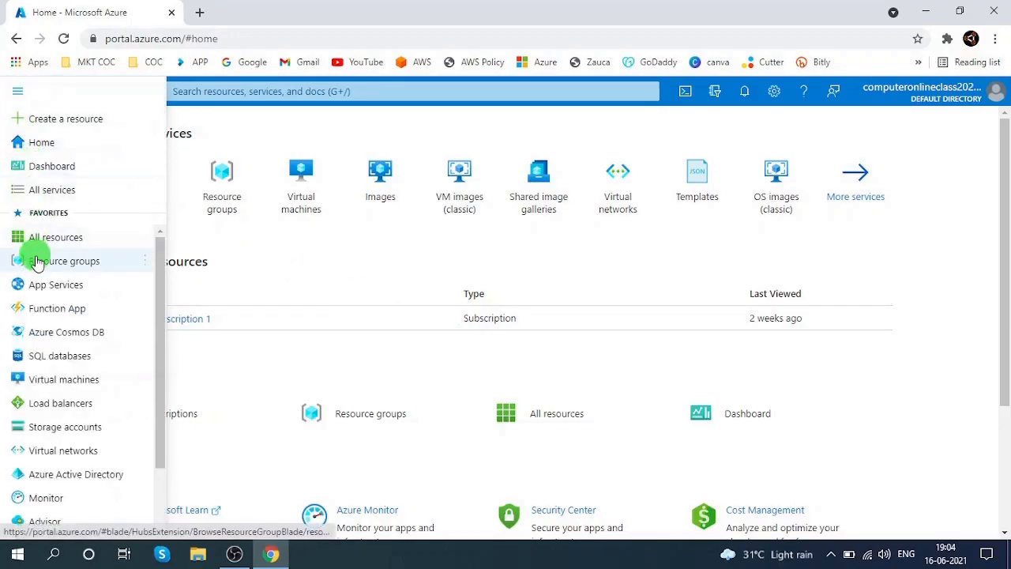
left_click(37, 262)
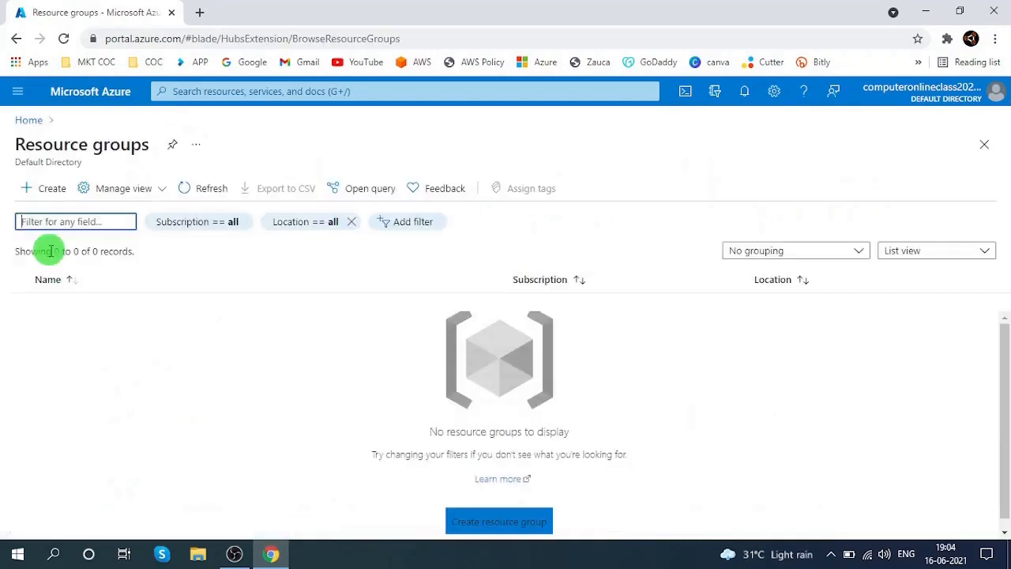
left_click(55, 193)
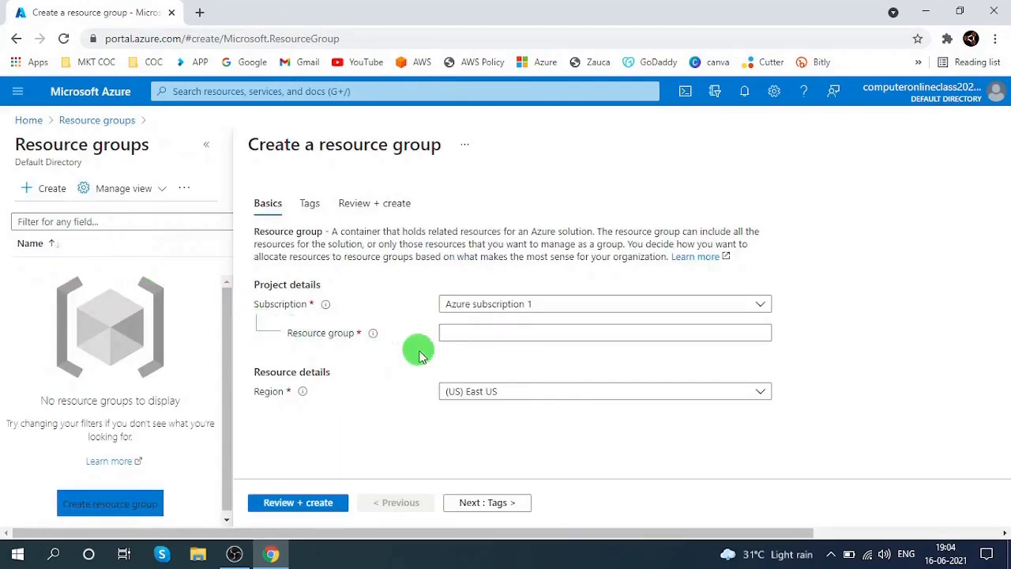
left_click(456, 332)
type("RG-1")
left_click(446, 358)
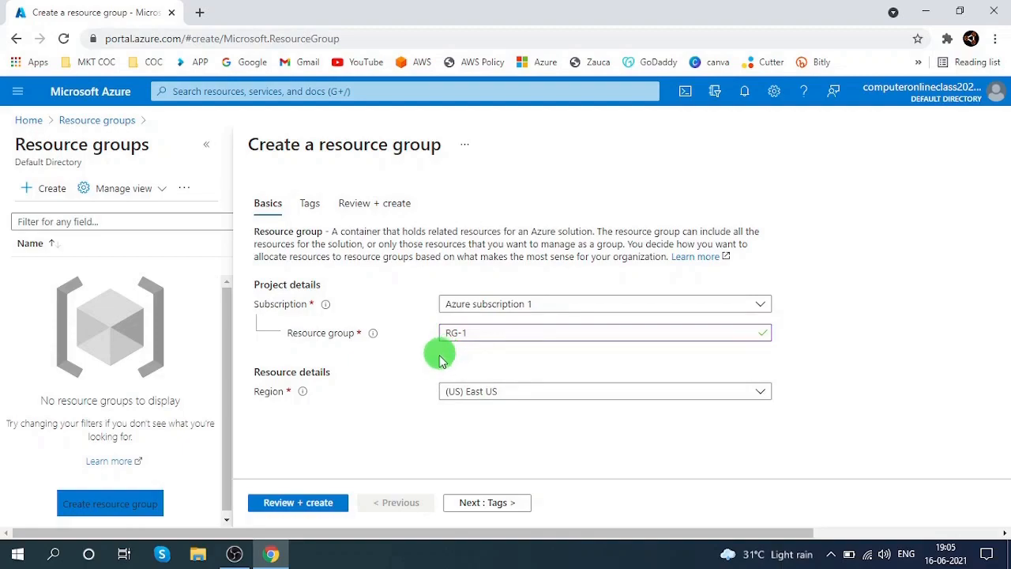
- Set the resource group's region to (Europe) West Europe, create the group and dismiss the notification
left_click(474, 397)
type("west")
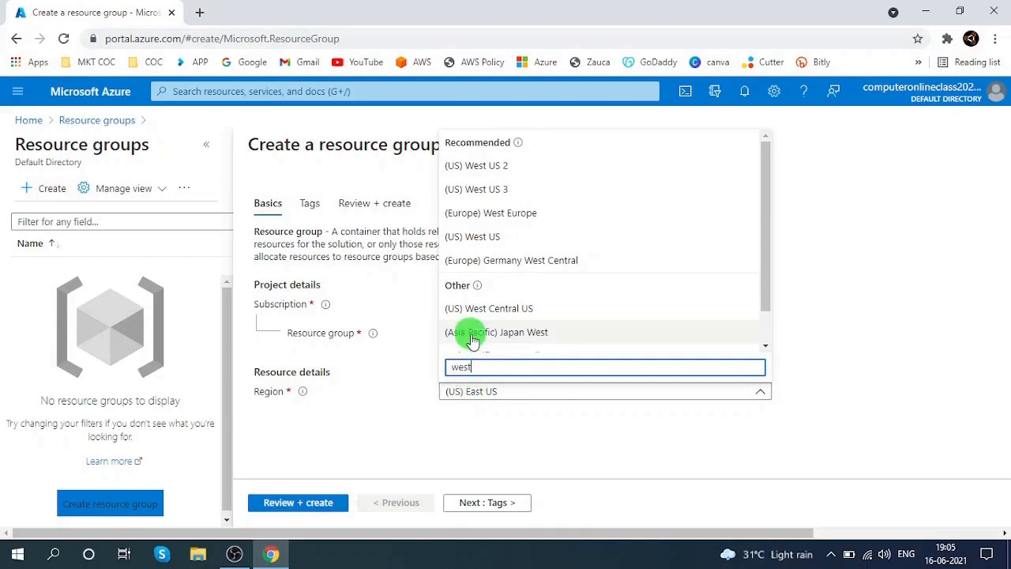
left_click(527, 214)
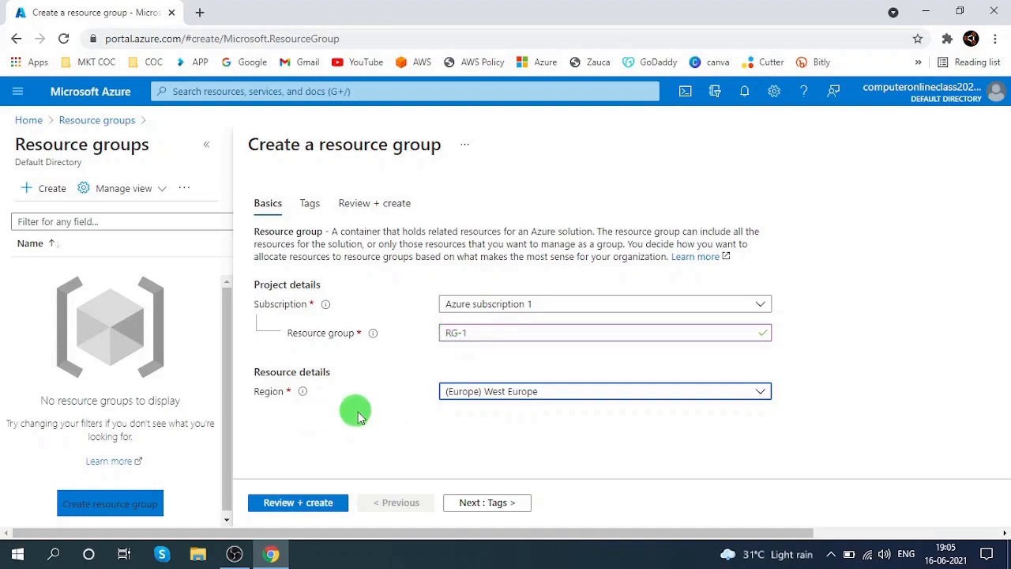
left_click(316, 502)
left_click(289, 505)
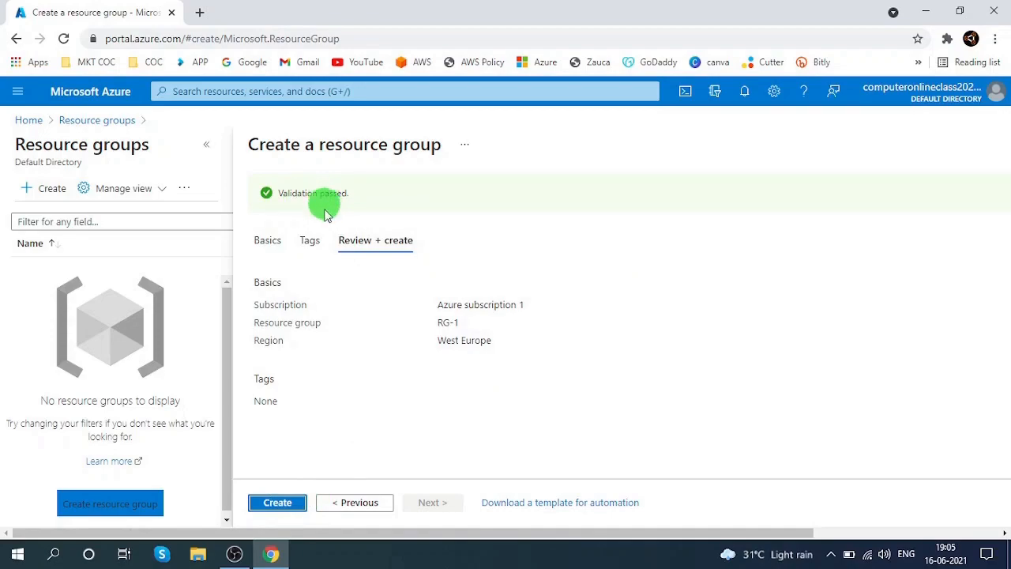
left_click(289, 505)
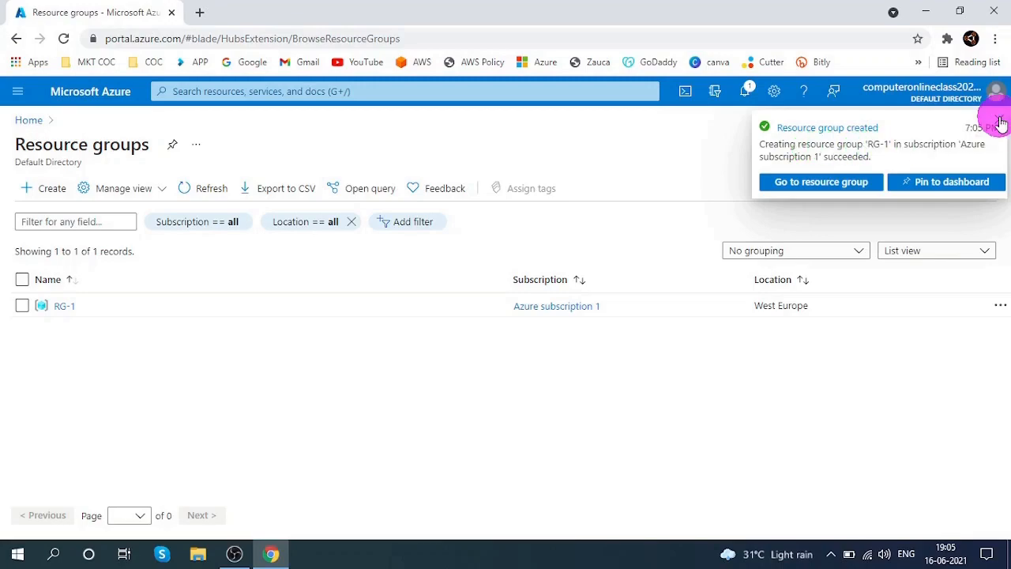
left_click(1000, 123)
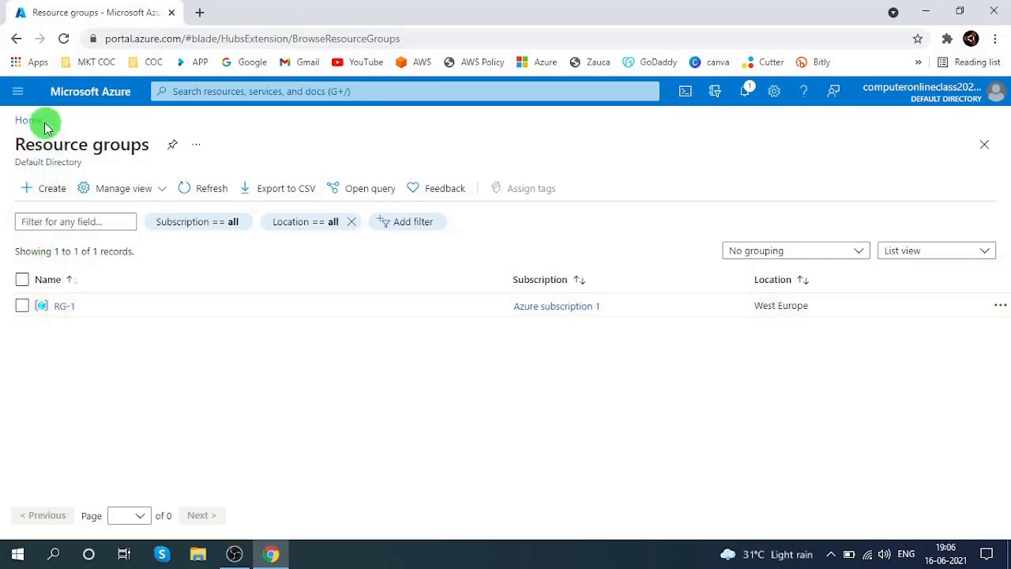
- Start creating a new virtual machine and assign it to the existing resource group RG-1
left_click(18, 92)
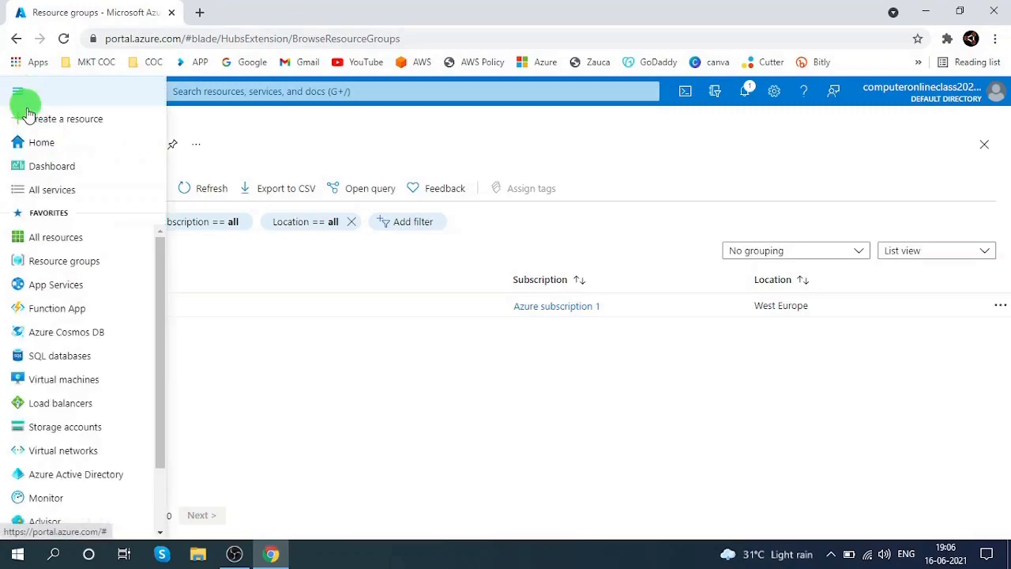
left_click(64, 380)
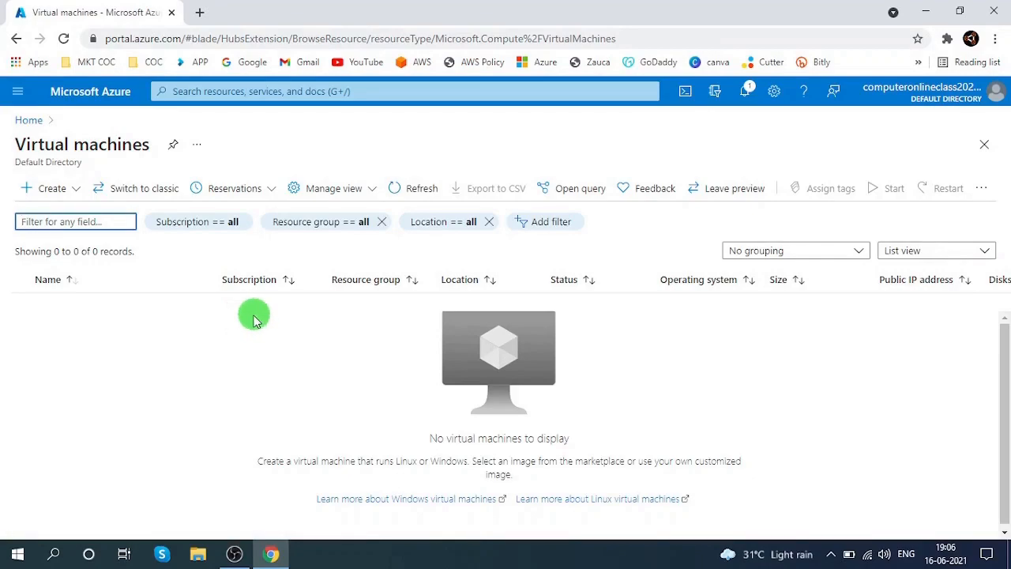
left_click(51, 189)
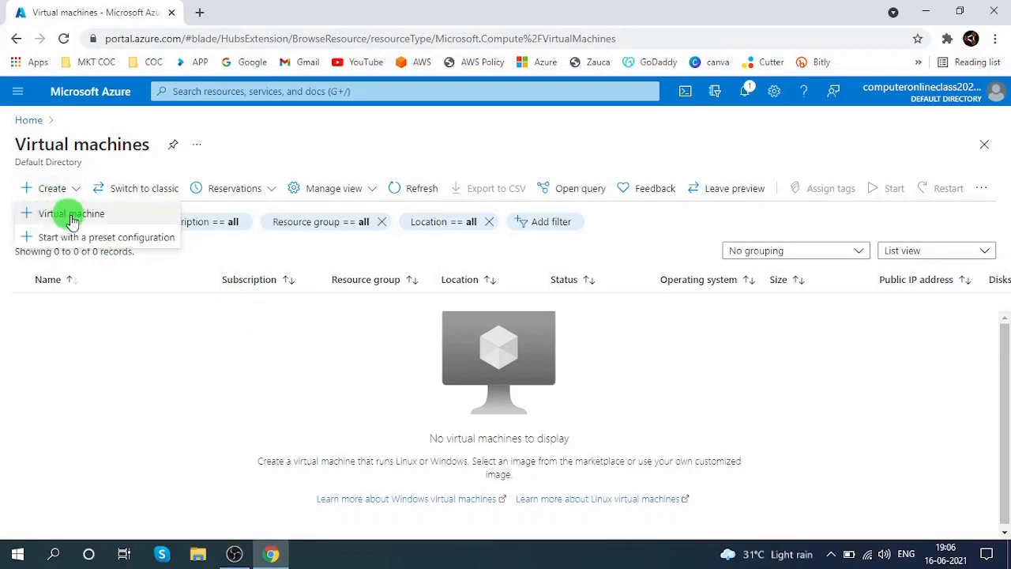
left_click(71, 214)
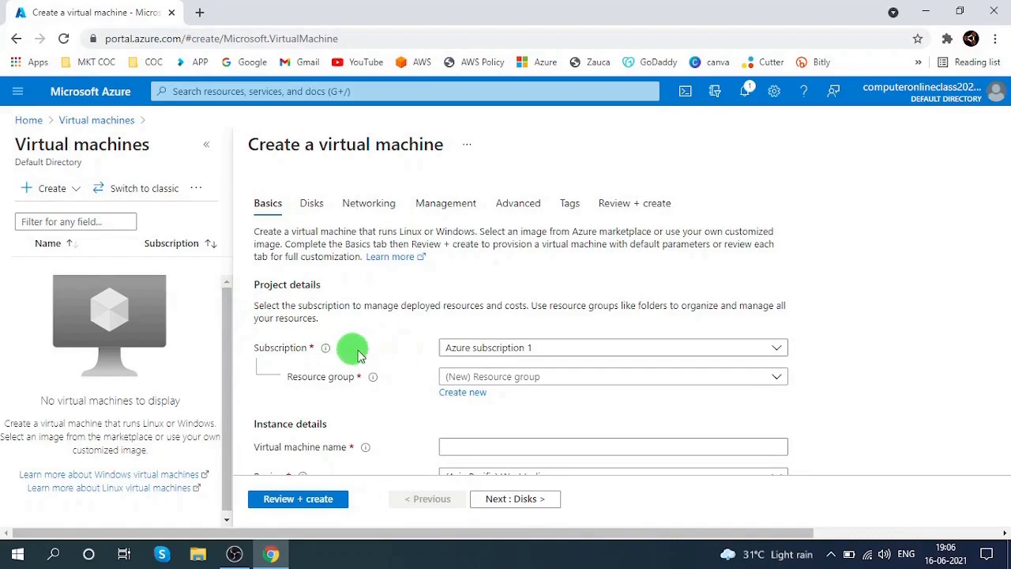
scroll(462, 357, "down", 1)
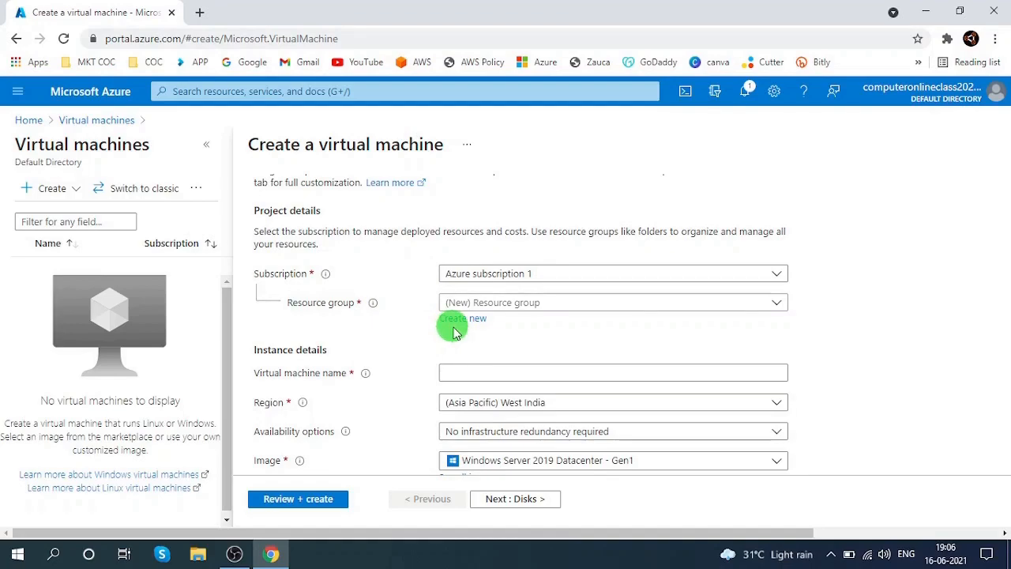
left_click(531, 308)
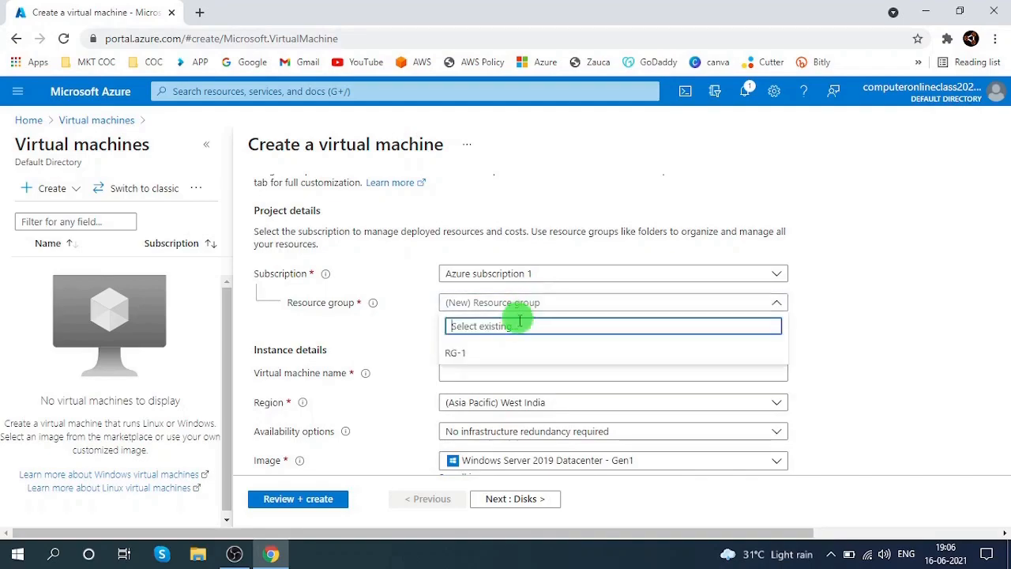
left_click(467, 356)
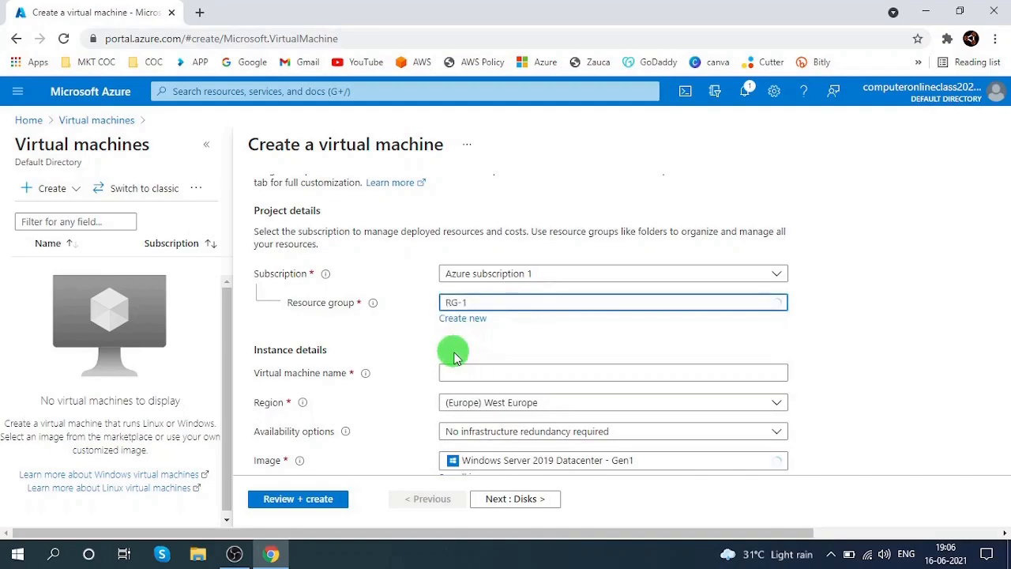
- Name the virtual machine Host-1 in the instance details
scroll(451, 350, "down", 2)
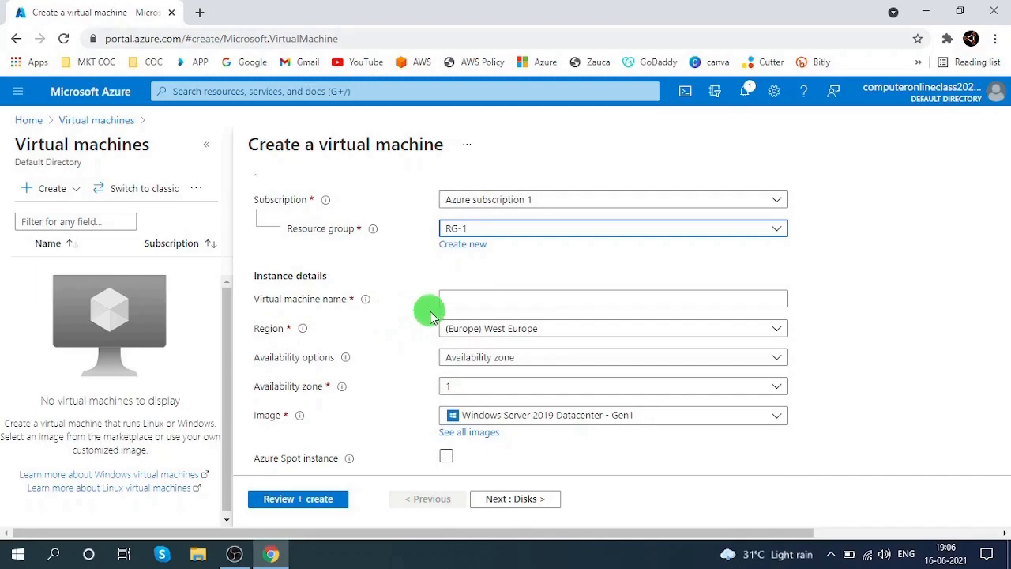
left_click(448, 307)
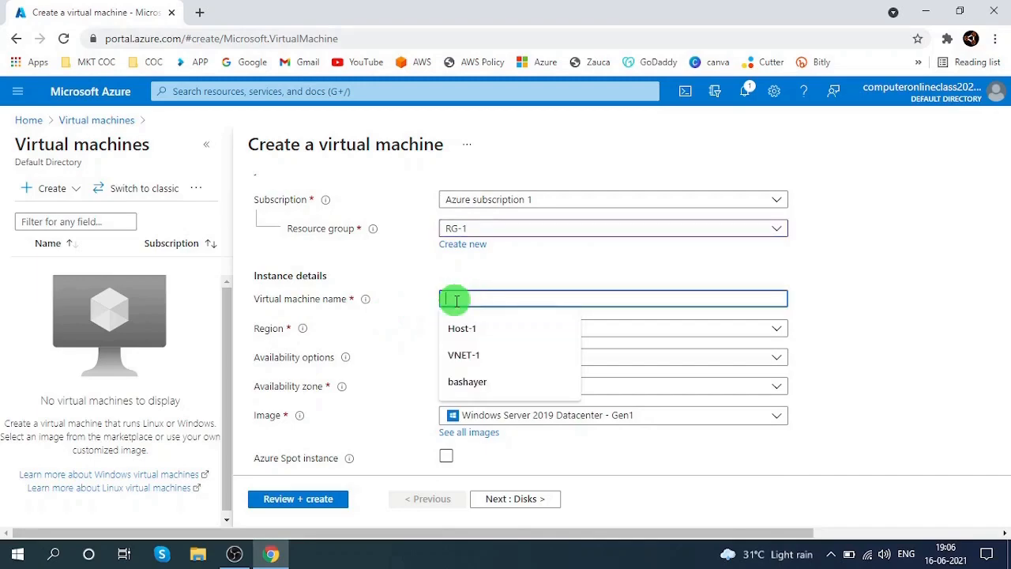
left_click(463, 329)
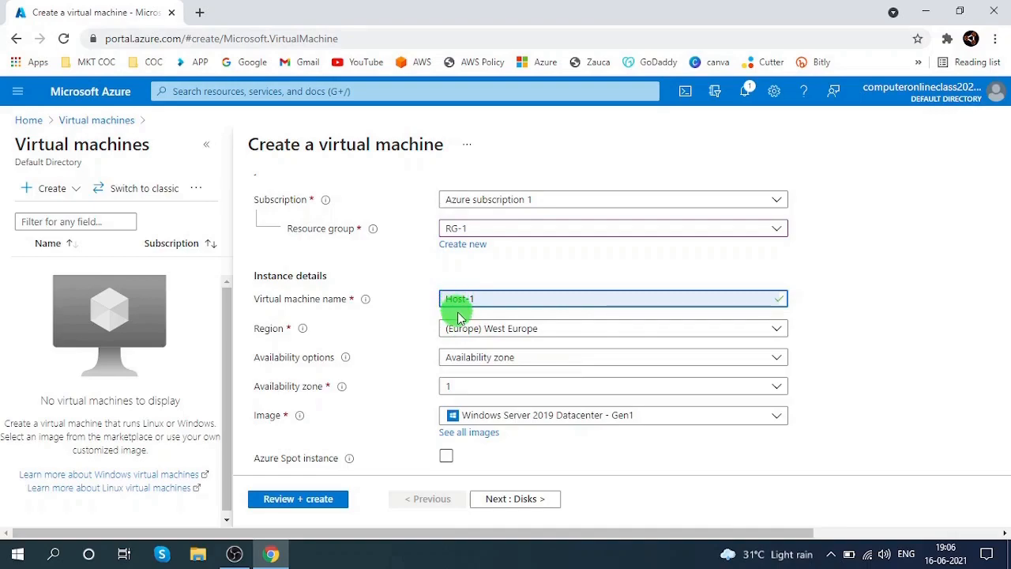
- Look through the available images and choose Windows Server 2019 Datacenter - Gen1 for the virtual machine
scroll(458, 311, "down", 1)
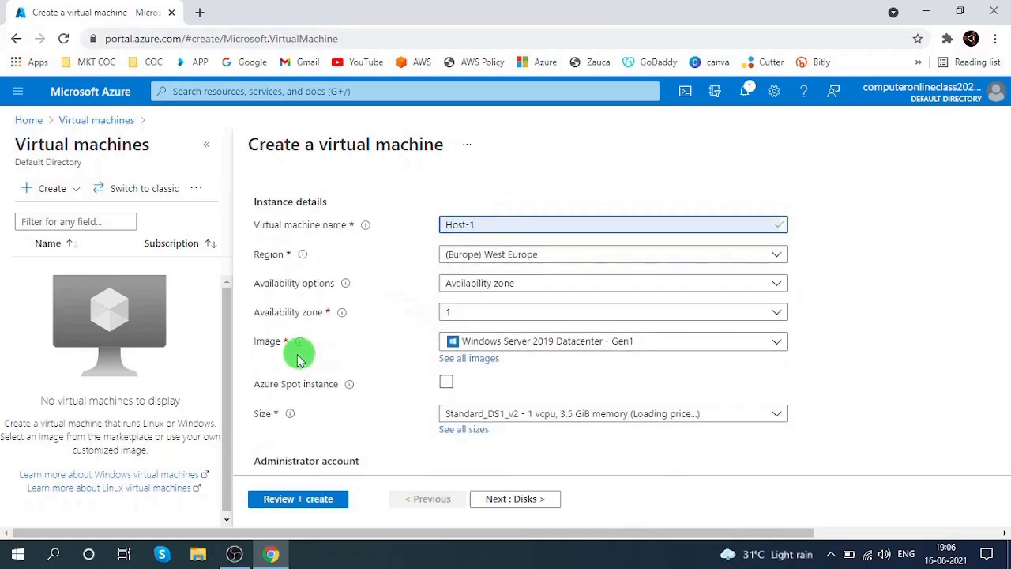
mouse_move(347, 318)
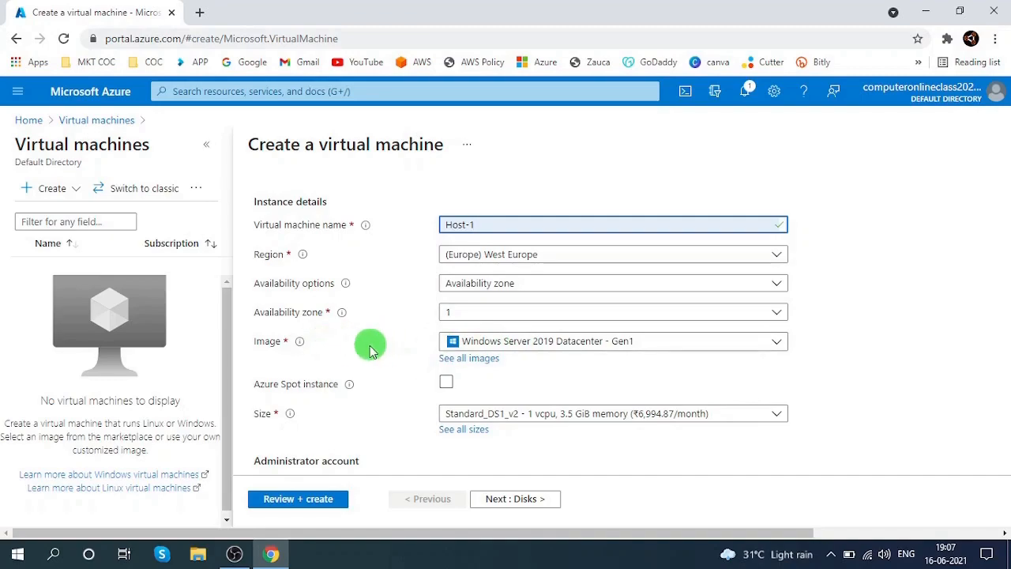
left_click(526, 344)
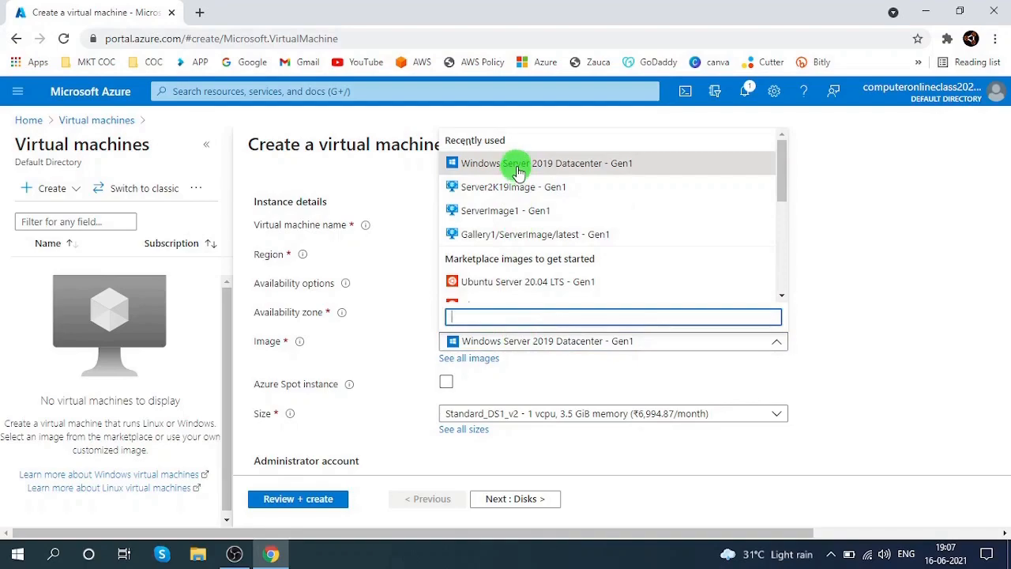
scroll(522, 253, "down", 1)
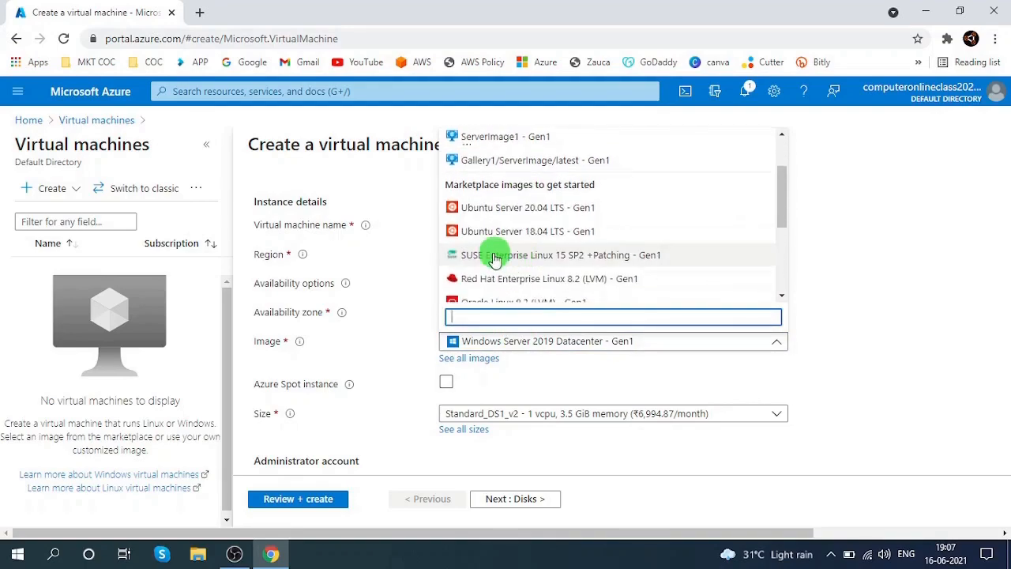
scroll(533, 242, "down", 1)
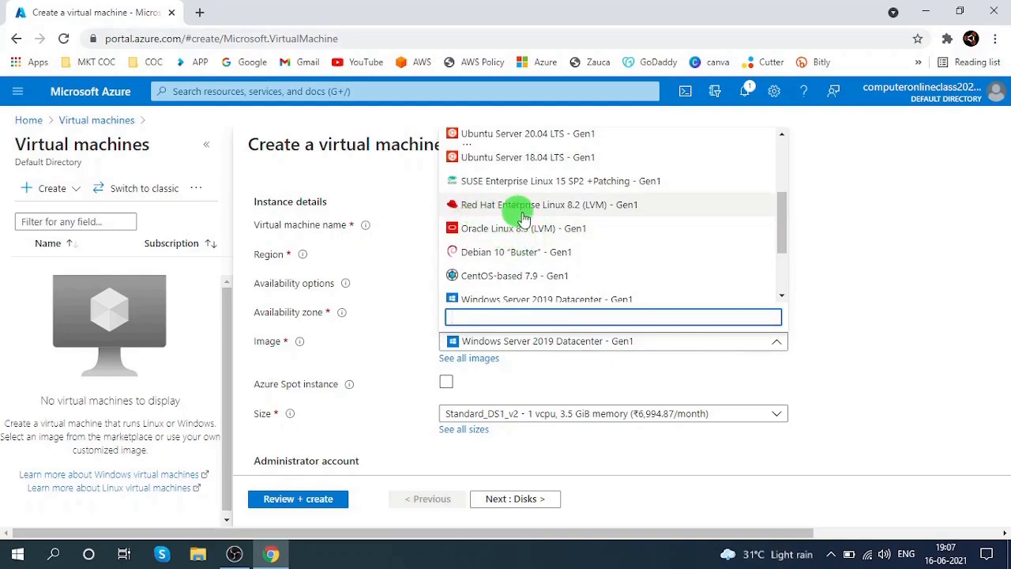
scroll(522, 243, "down", 1)
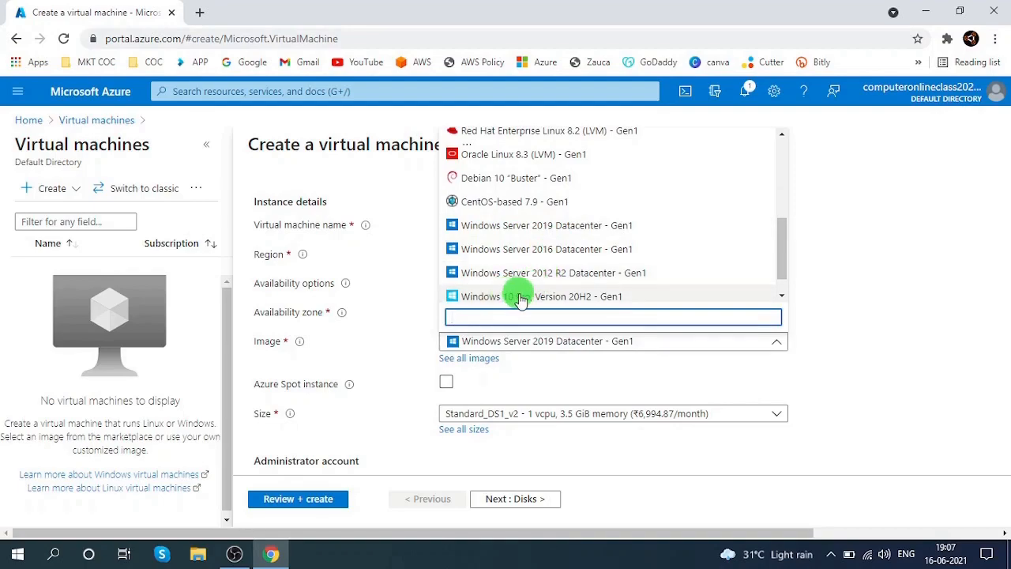
scroll(522, 298, "up", 2)
scroll(521, 299, "up", 2)
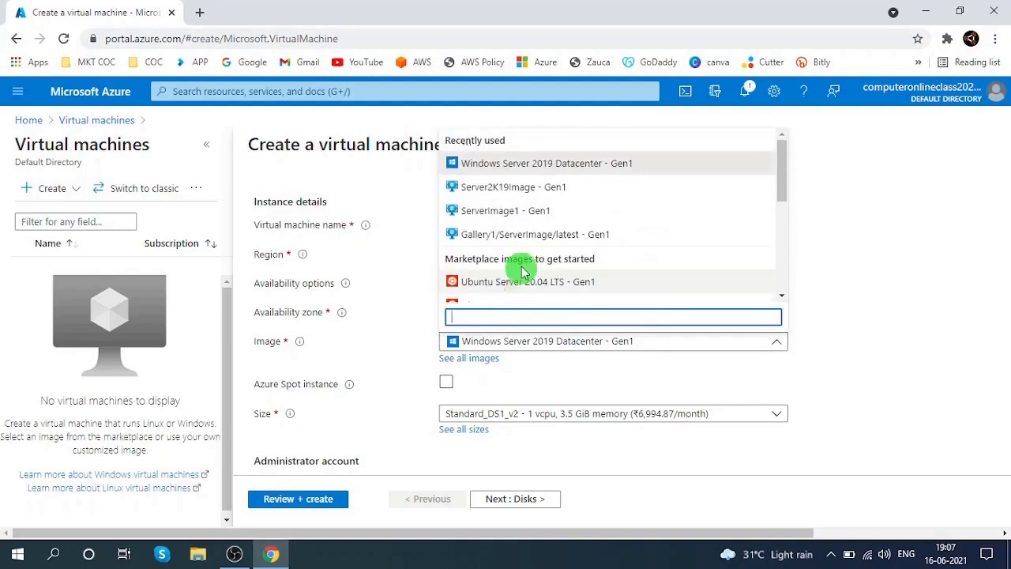
left_click(545, 167)
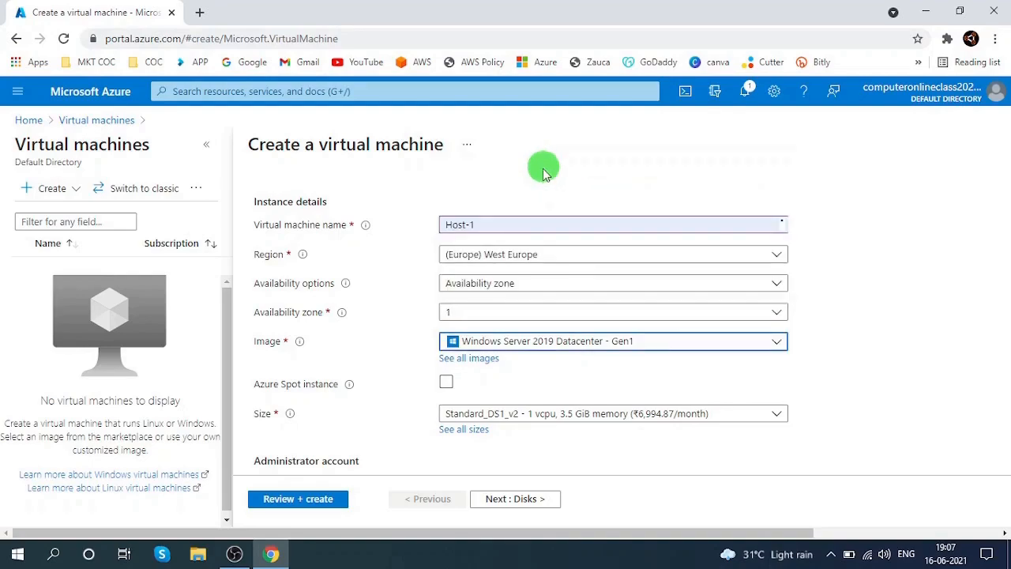
- Look over the virtual machine's available sizes and keep Standard_DS1_v2
scroll(493, 389, "up", 1)
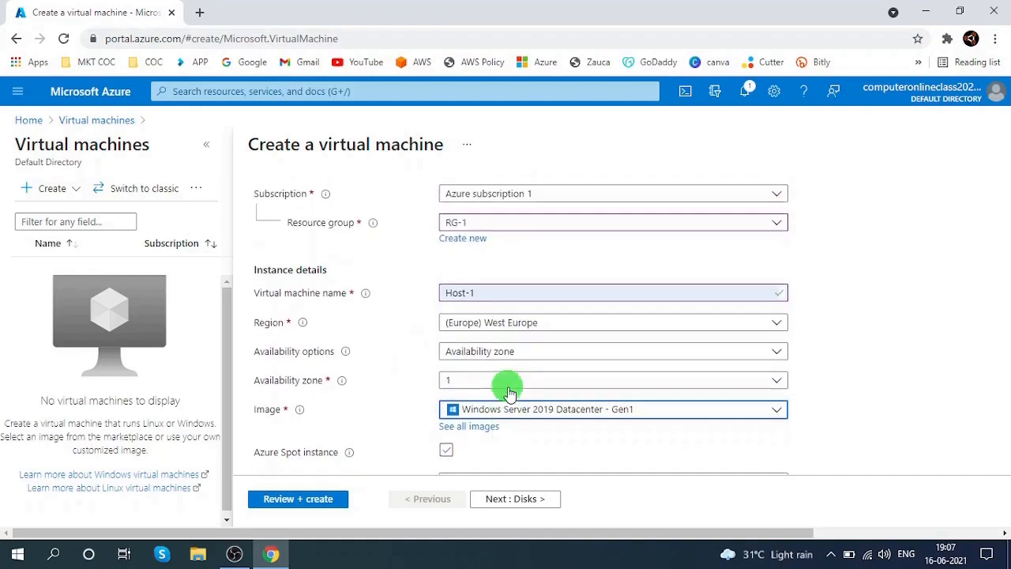
scroll(474, 332, "down", 2)
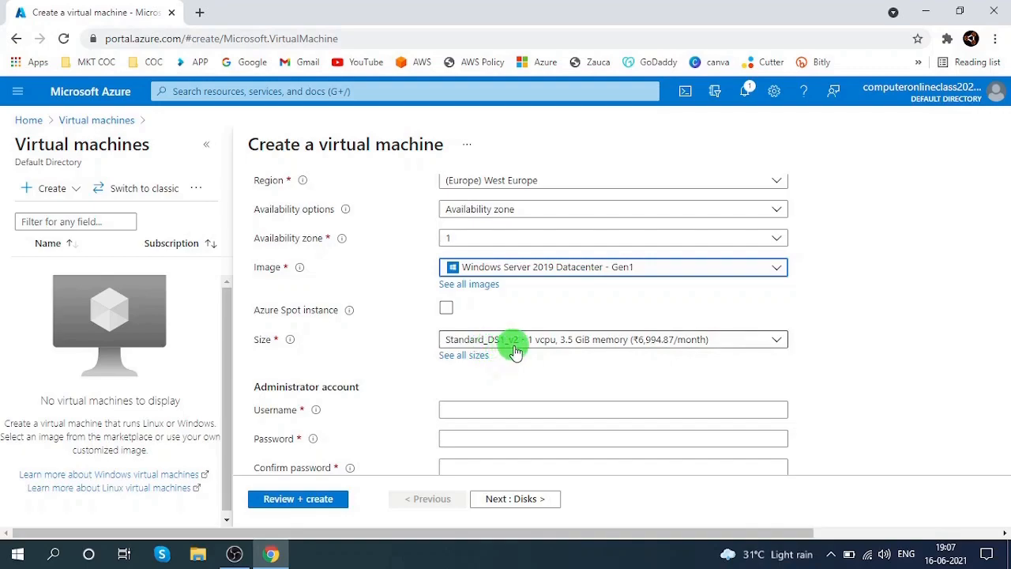
left_click(579, 349)
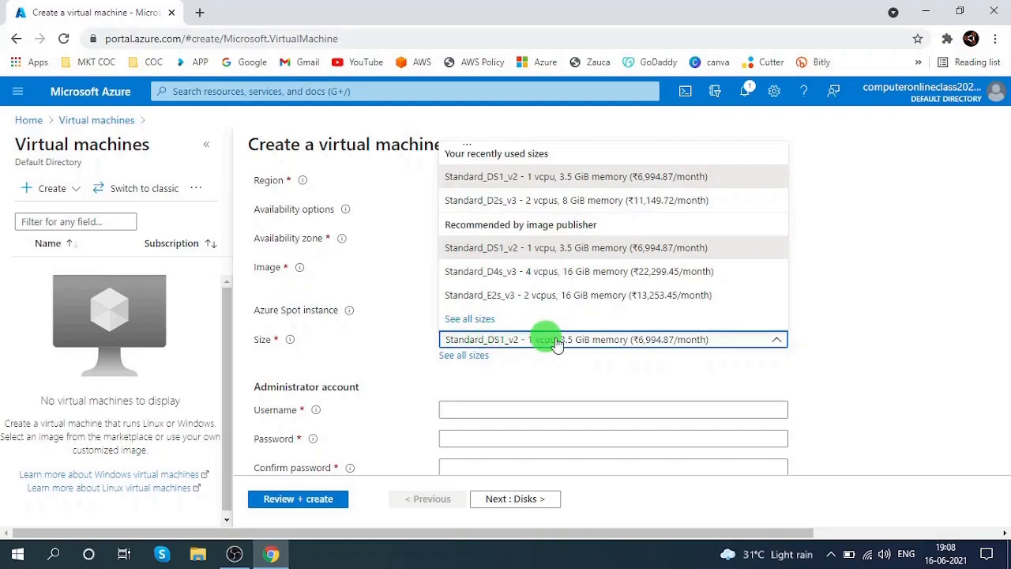
left_click(568, 369)
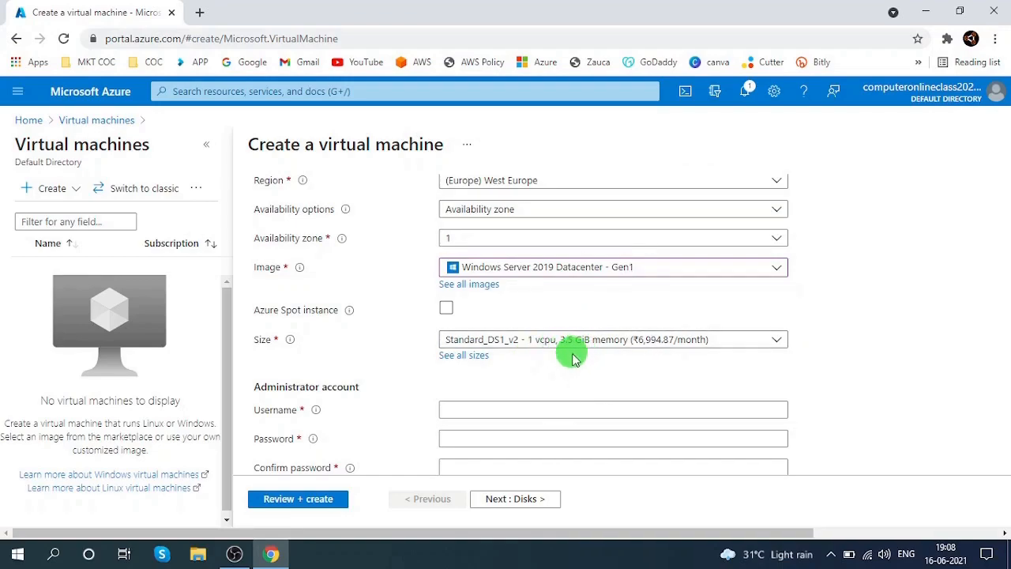
- Enter the administrator account's username, then enter and confirm the account password
left_click(484, 409)
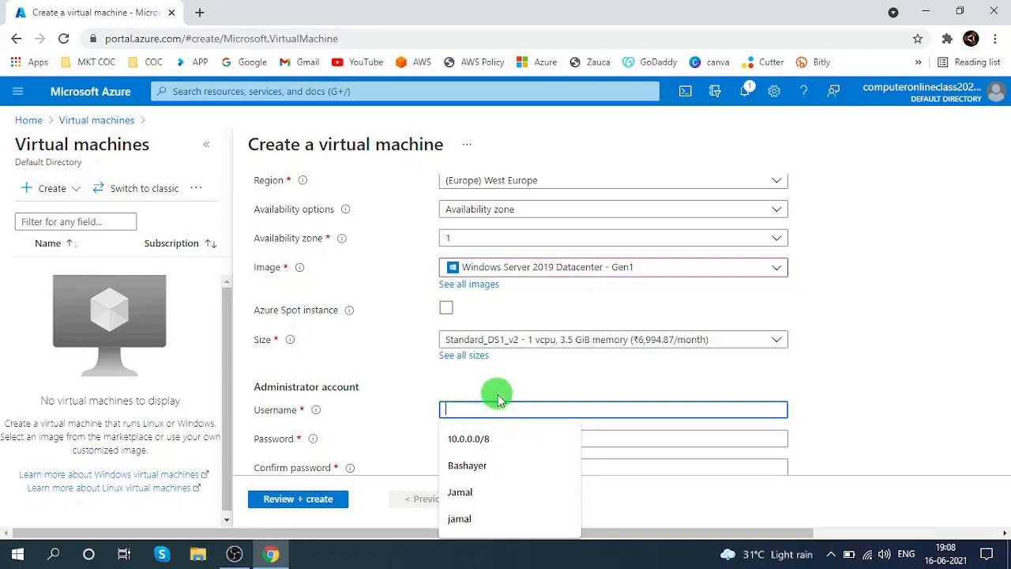
left_click(475, 409)
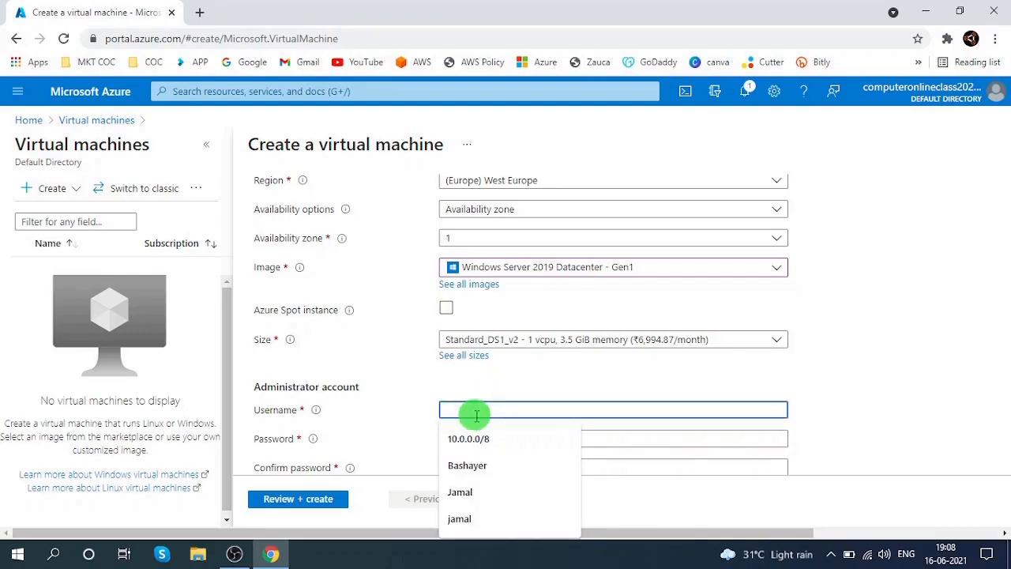
type("Jamal")
left_click(467, 440)
left_click(476, 440)
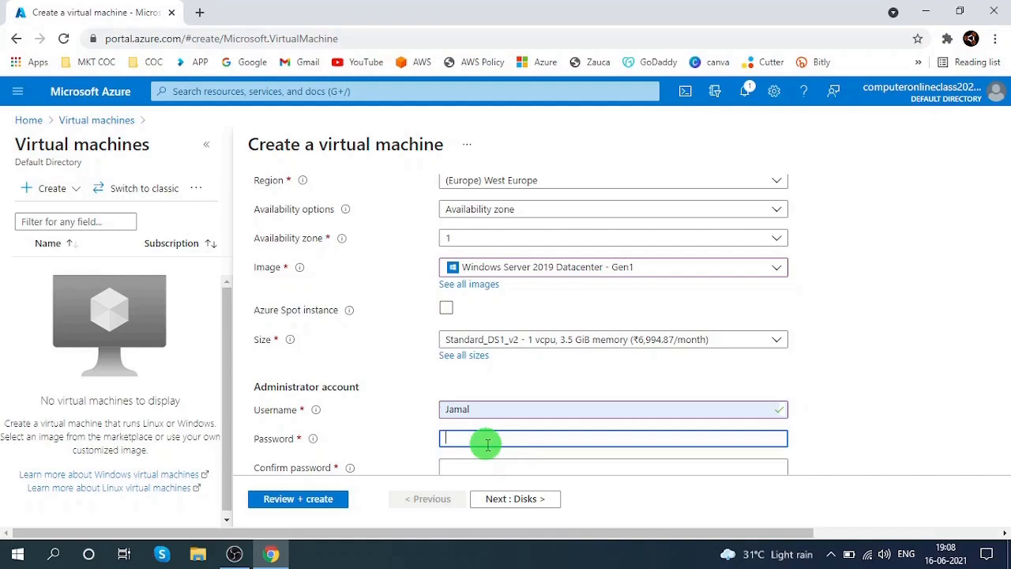
type("••••••")
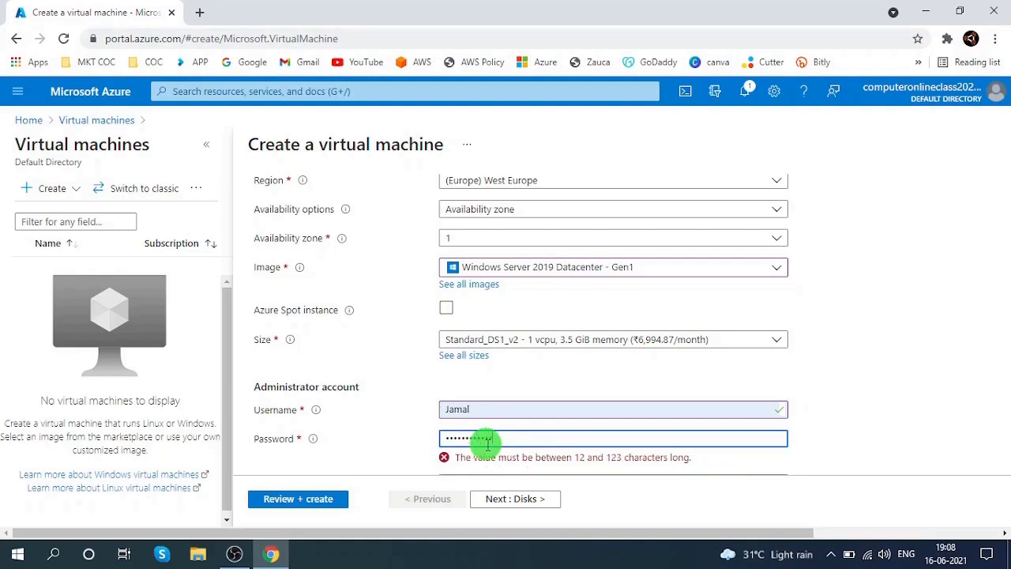
key("Tab")
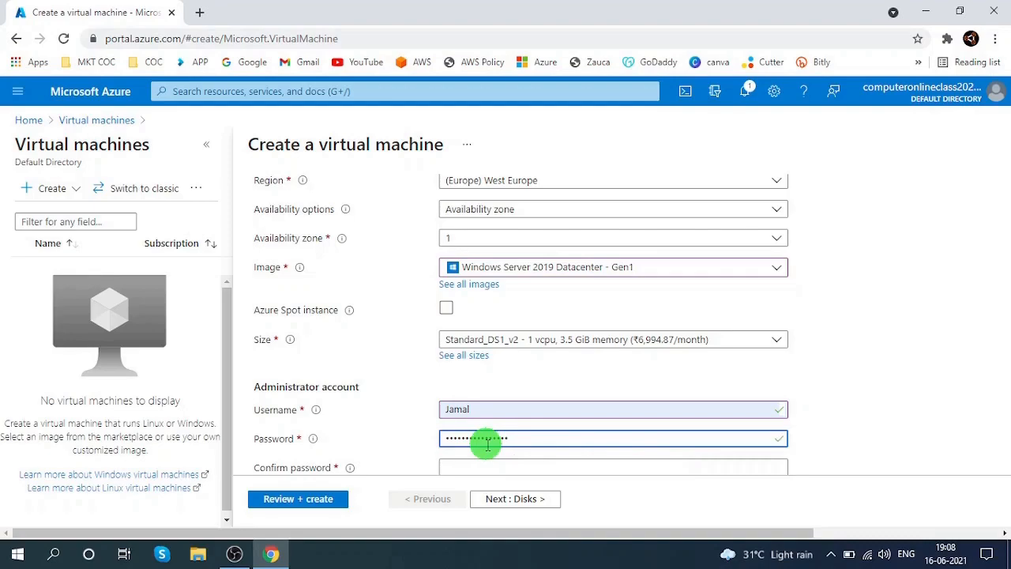
type("•••••")
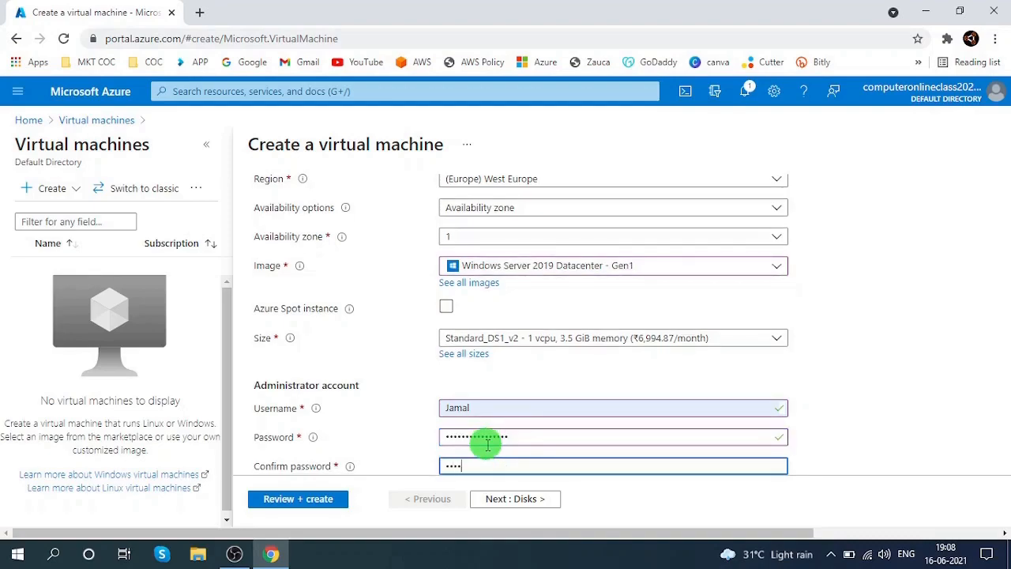
type("•••••••")
- Examine the inbound port rules and licensing options, and recheck the instance details and administrator account entries
scroll(487, 445, "down", 3)
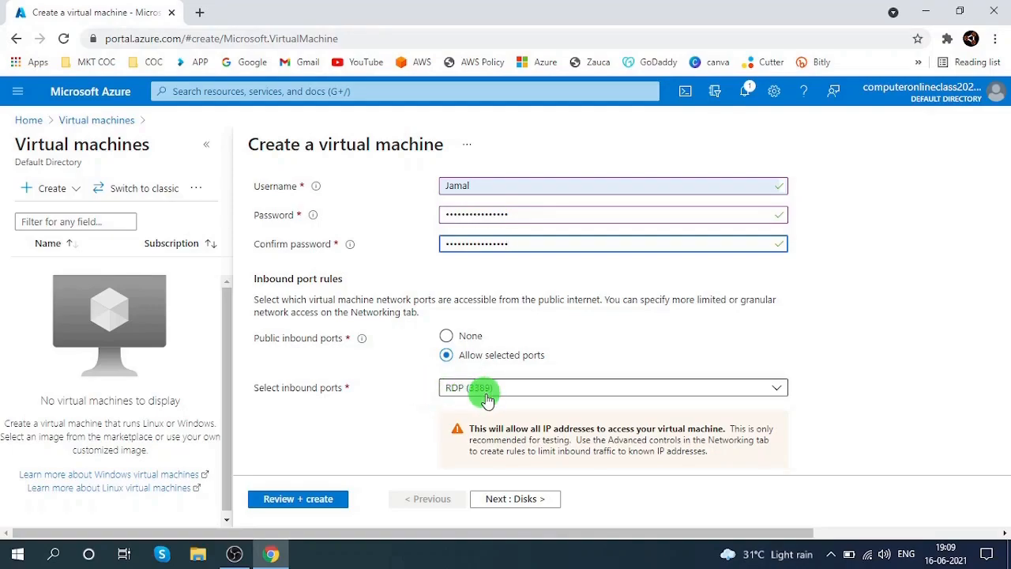
scroll(477, 390, "down", 1)
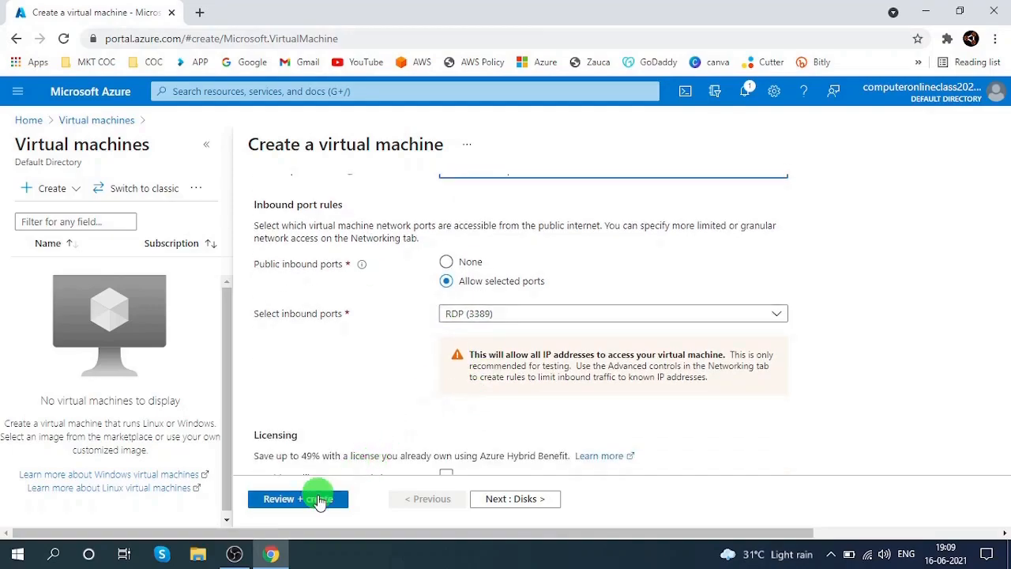
scroll(389, 432, "down", 1)
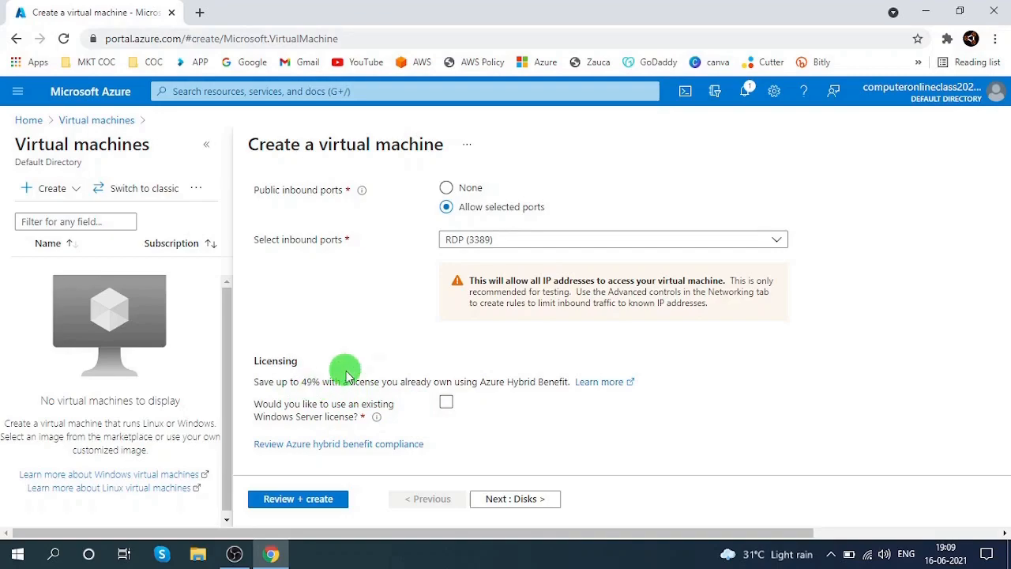
scroll(361, 395, "up", 4)
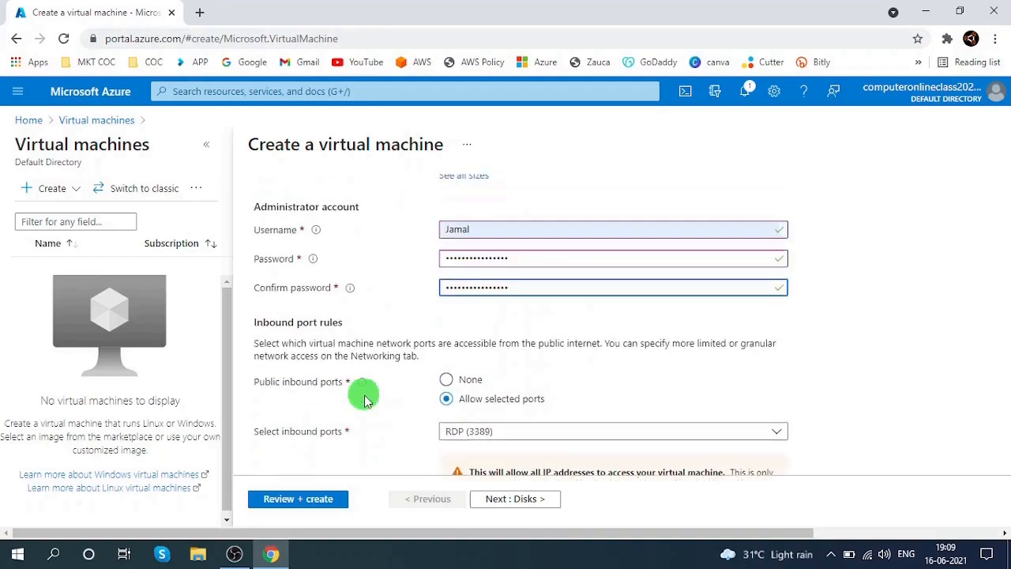
scroll(361, 390, "up", 3)
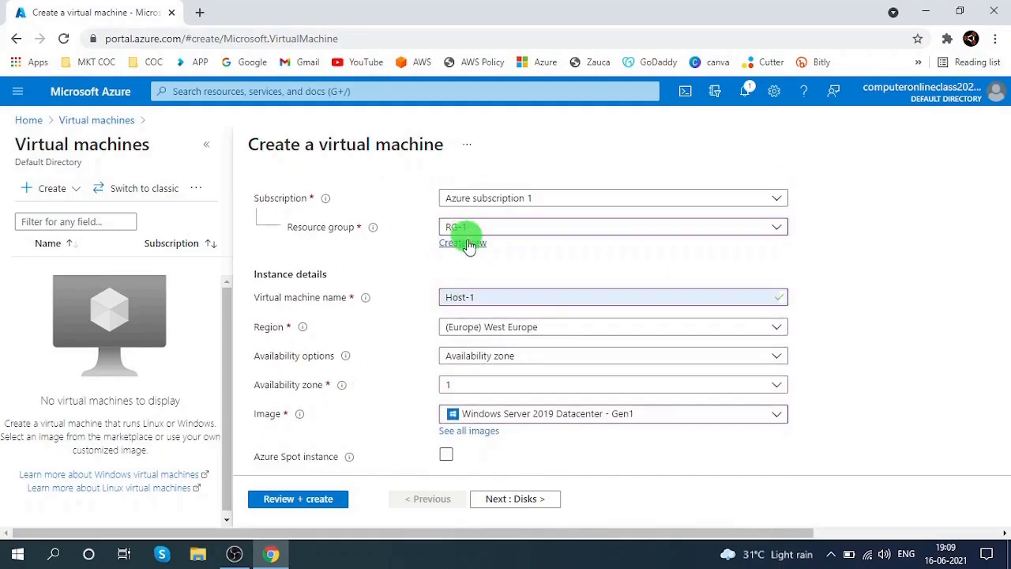
scroll(383, 296, "down", 2)
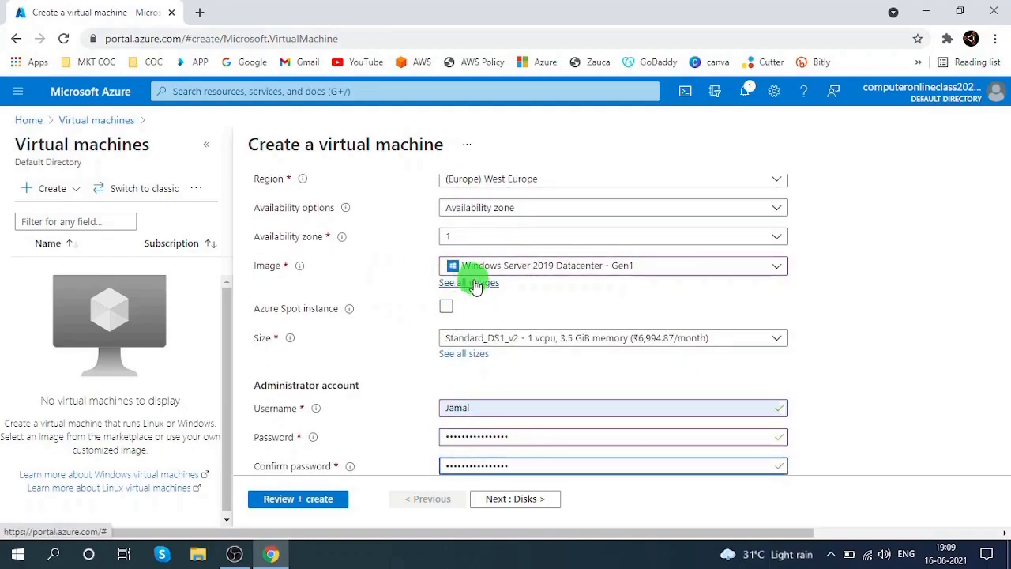
scroll(476, 318, "down", 1)
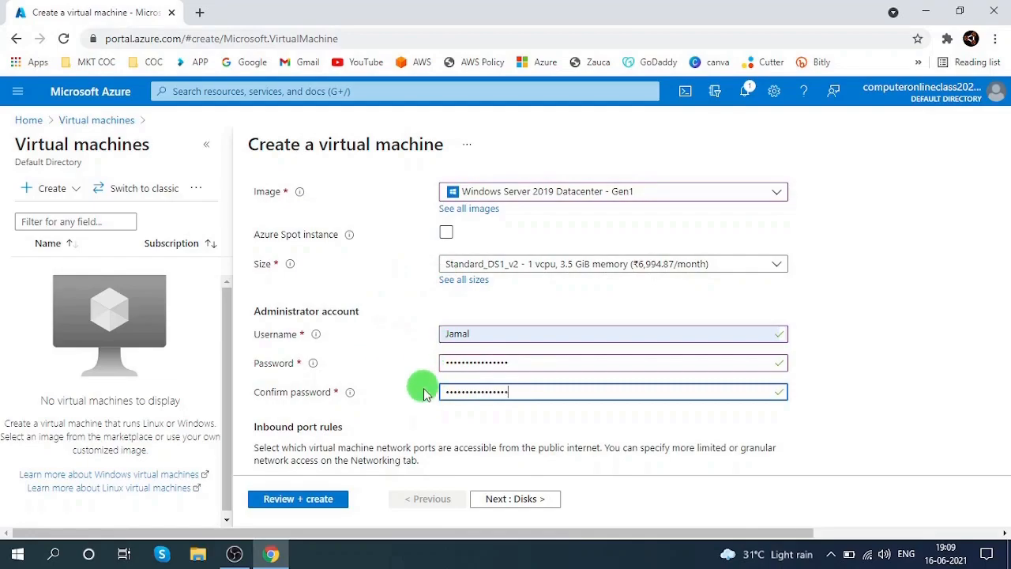
scroll(417, 388, "down", 4)
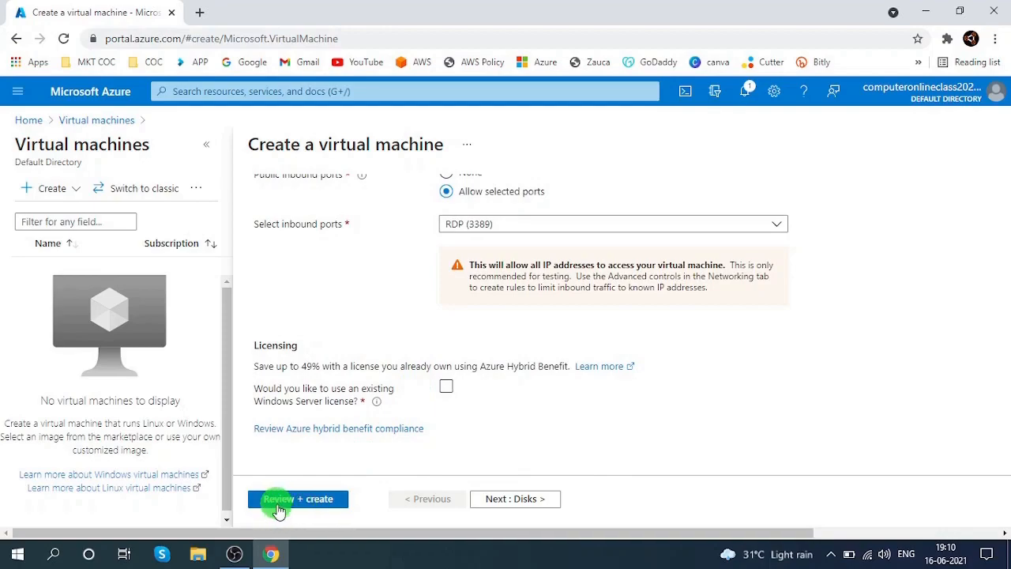
- Validate the configuration, create the virtual machine, and check the deployment's progress in the notifications
left_click(304, 505)
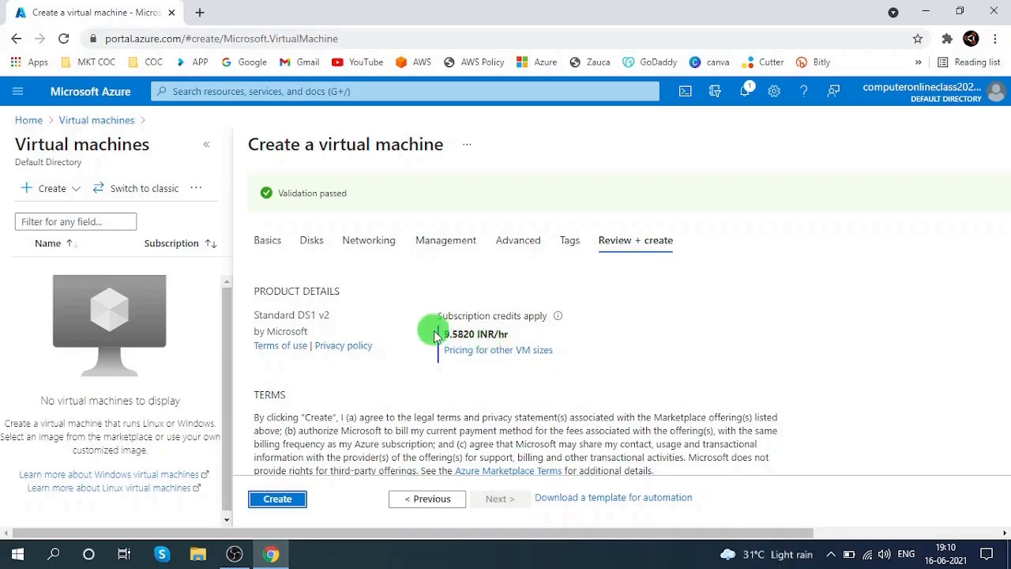
left_click(299, 500)
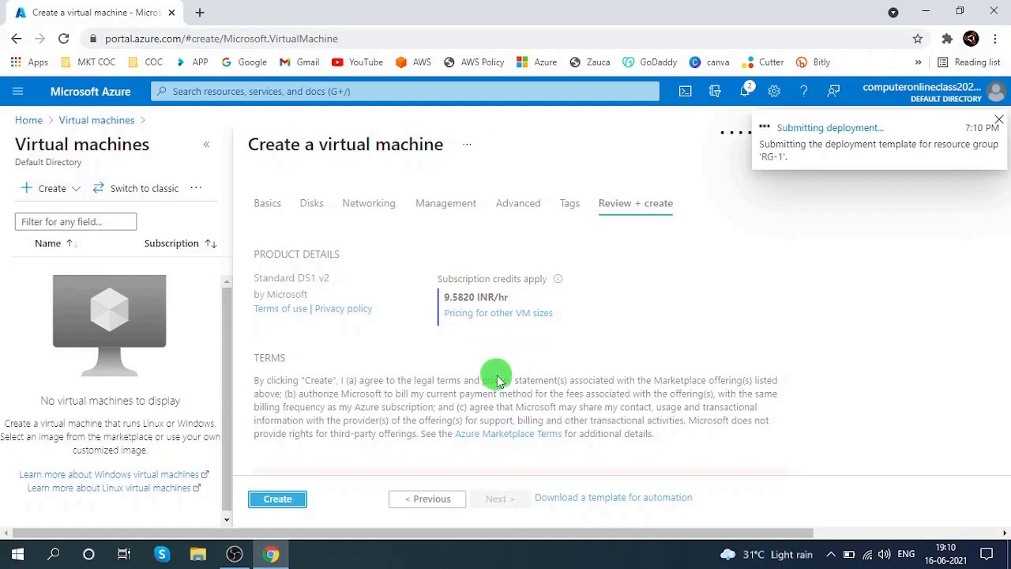
left_click(747, 93)
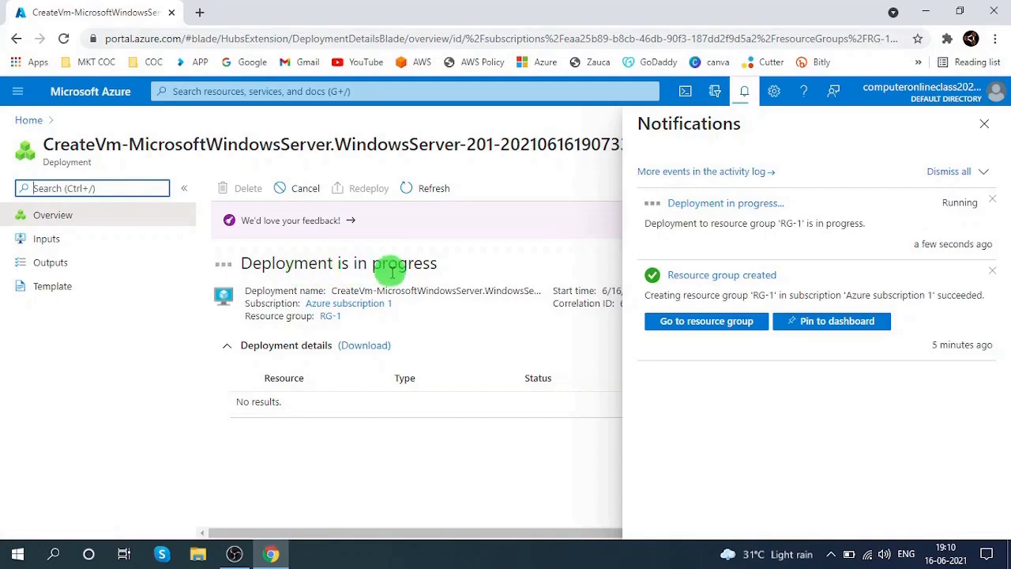
left_click(992, 133)
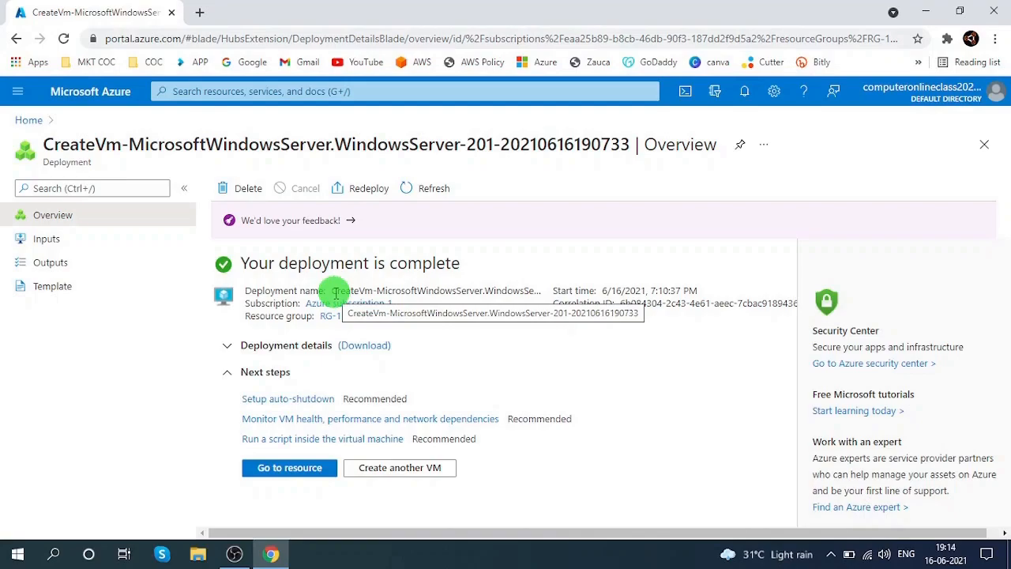
- Open Host-1 from the list of virtual machines and copy its public IP address
left_click(29, 122)
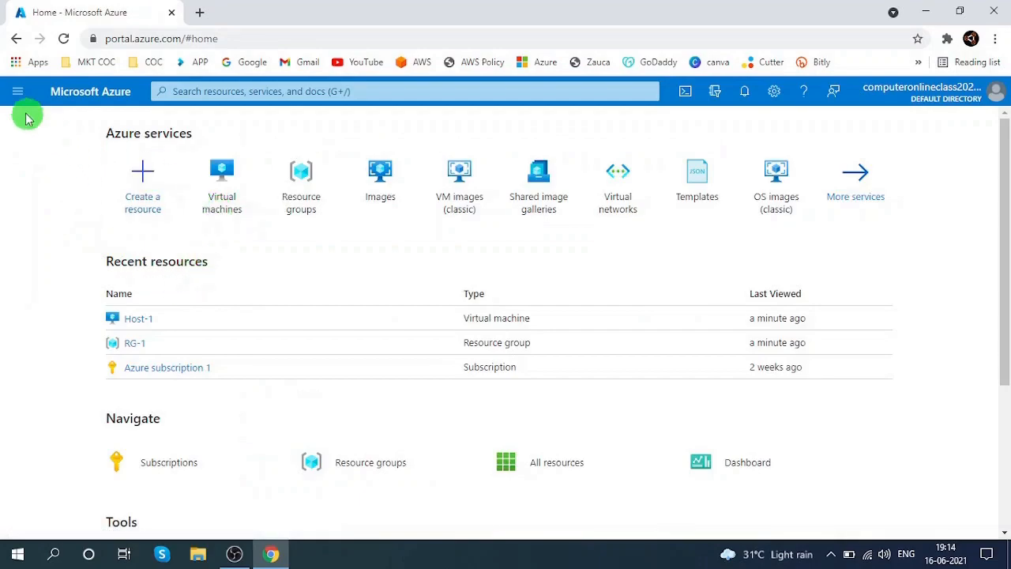
left_click(17, 92)
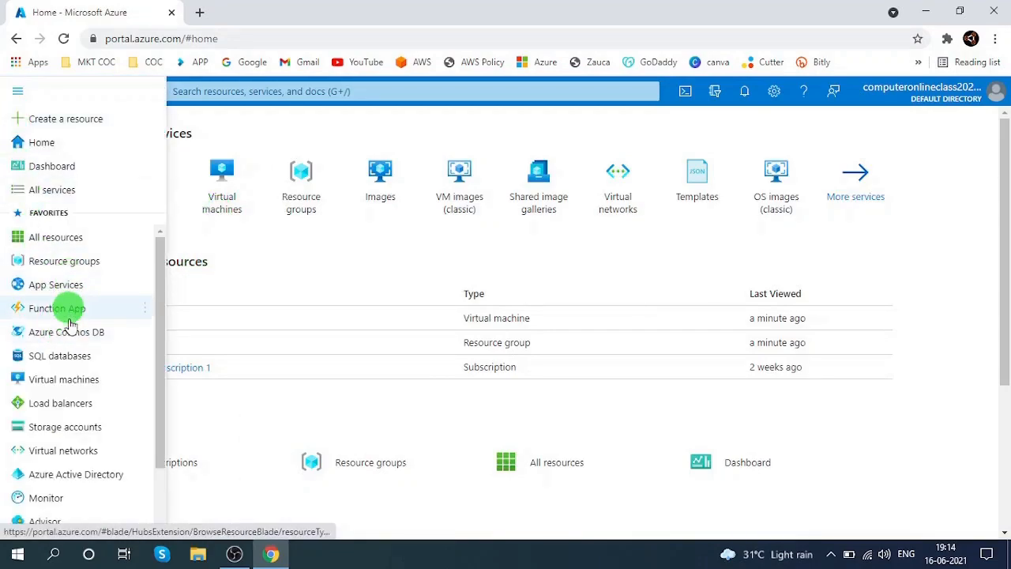
left_click(76, 380)
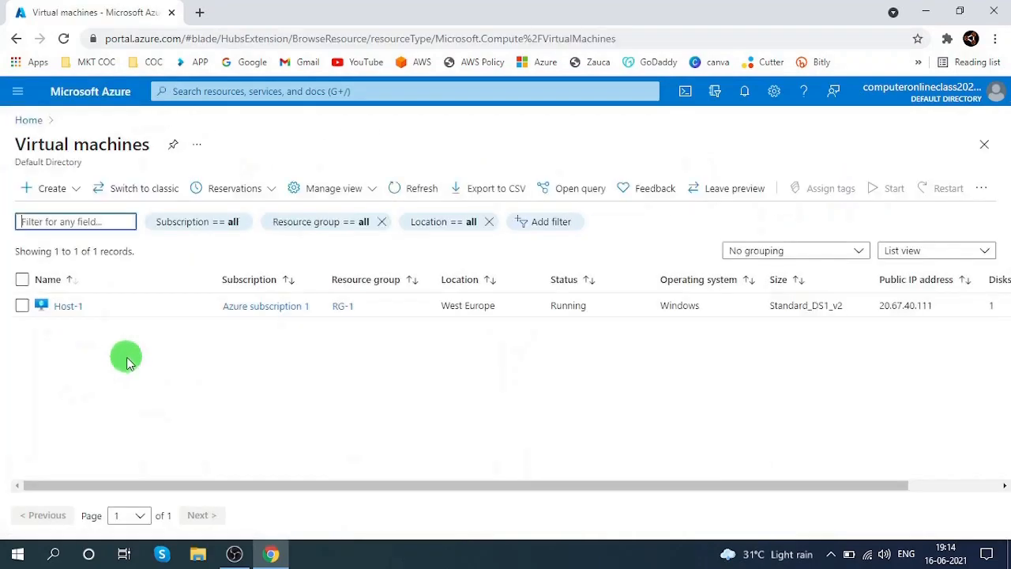
left_click(67, 308)
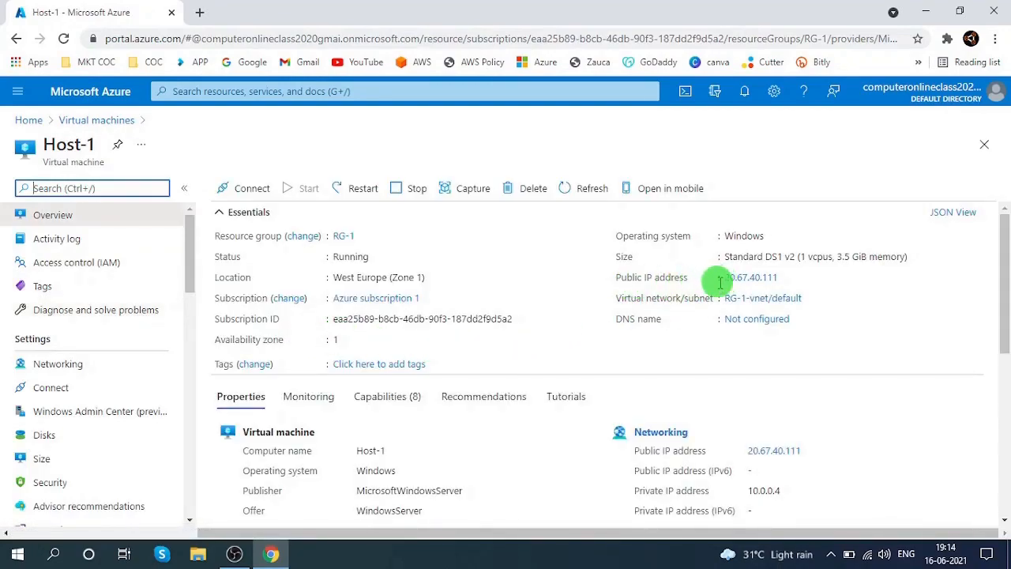
left_click(786, 280)
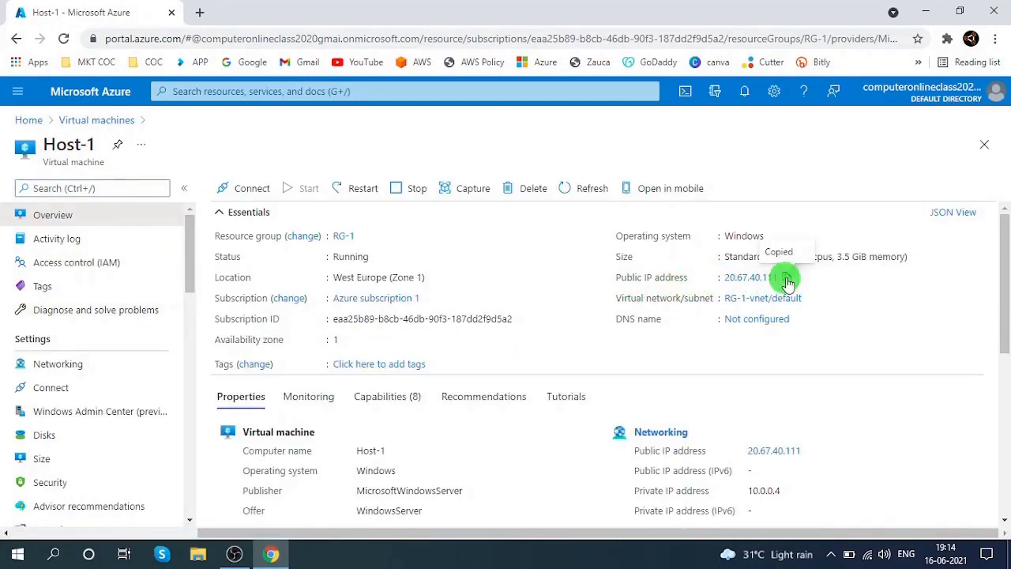
- Switch to Remote Desktop Connection and start a connection to Host-1's copied public IP address, 20.67.40.111
left_click(925, 11)
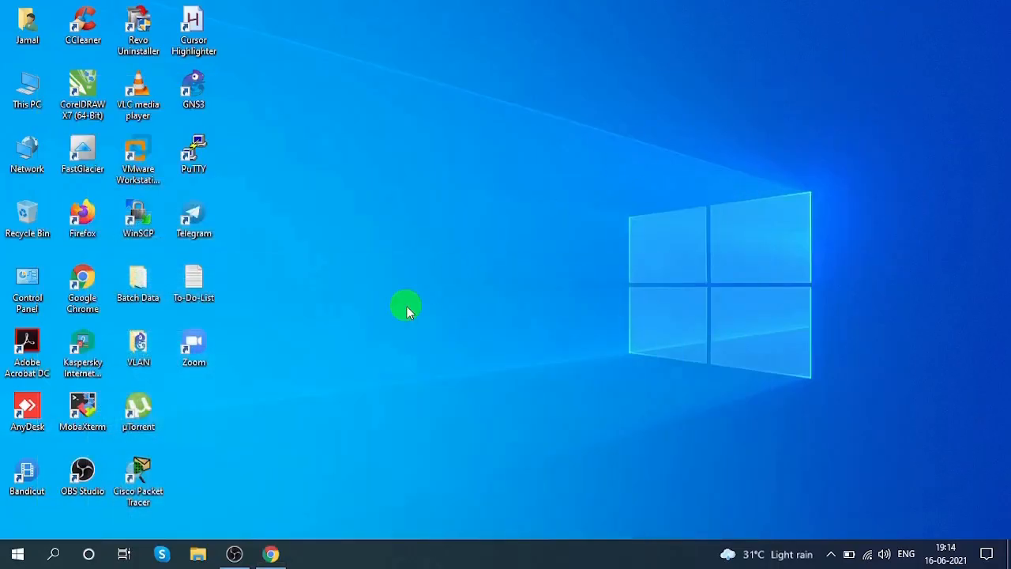
left_click(53, 554)
type("remo")
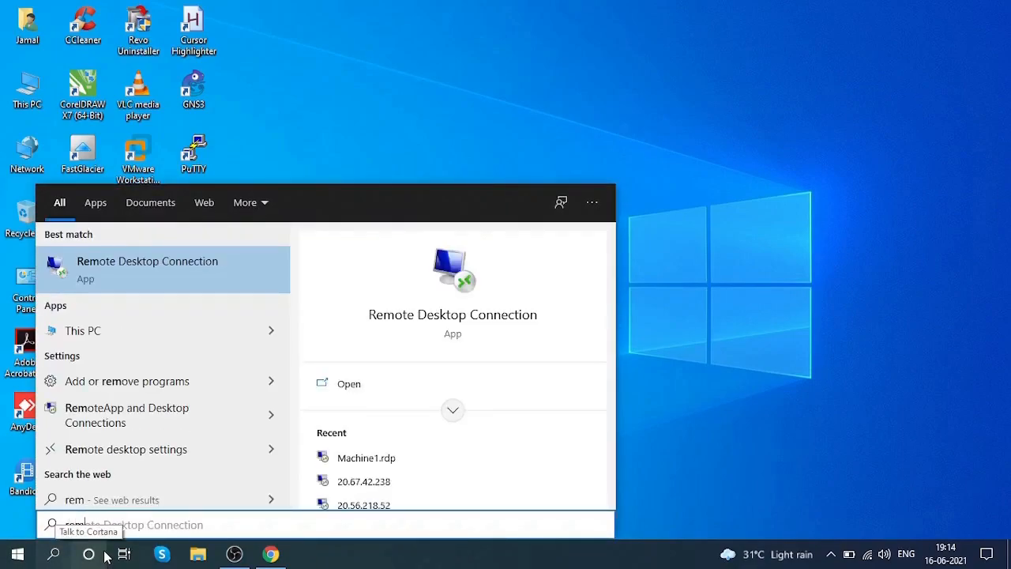
left_click(191, 261)
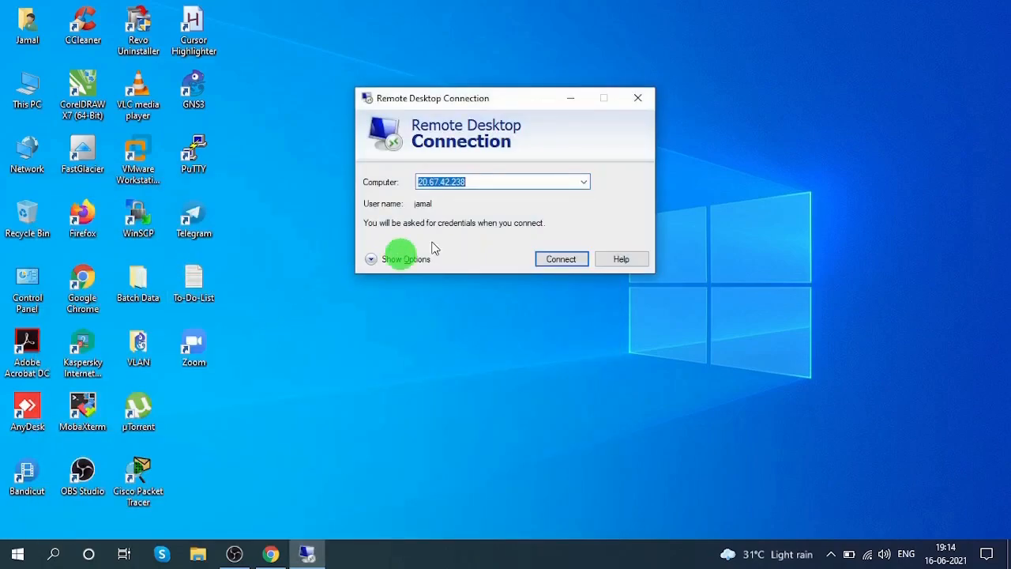
key("ctrl+v")
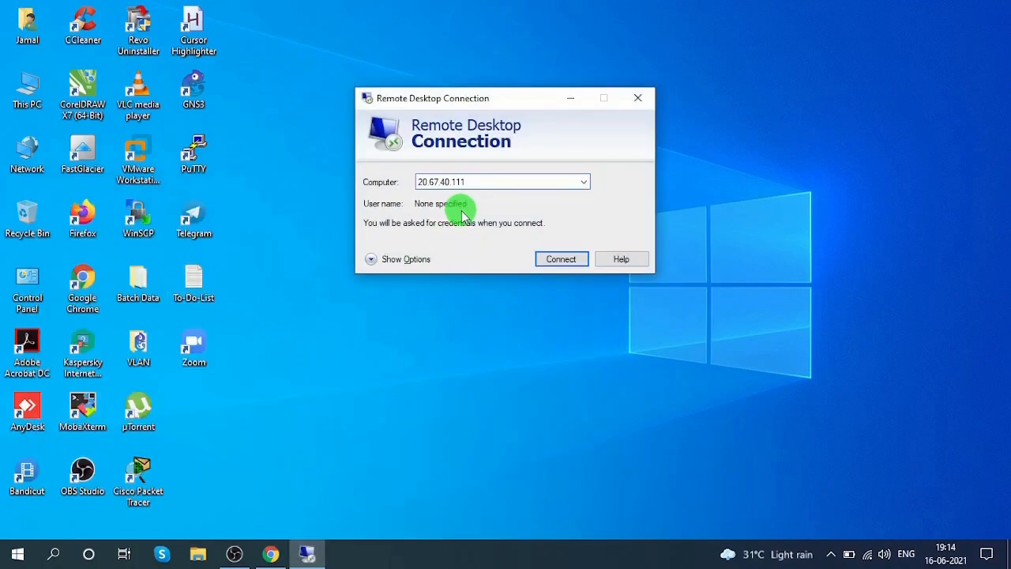
left_click(553, 262)
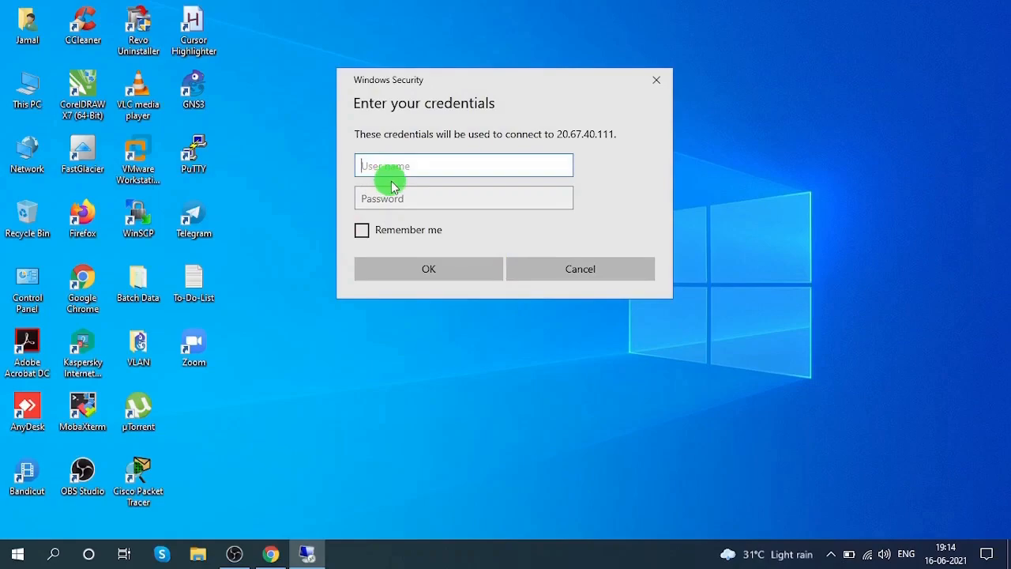
- Sign in to Host-1 with the administrator username and password, accepting the untrusted certificate, and end the remote session
key("Tab")
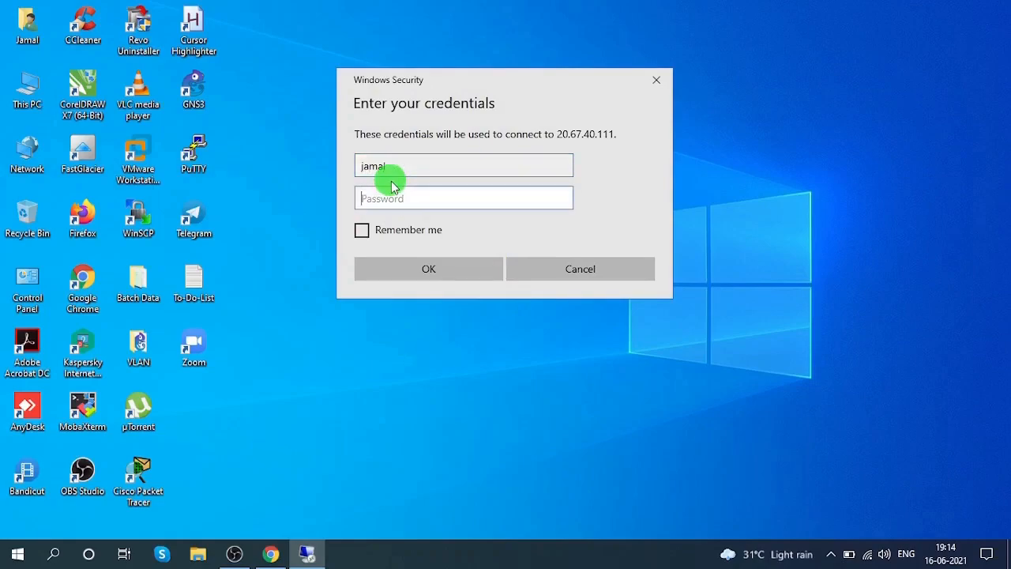
type("•")
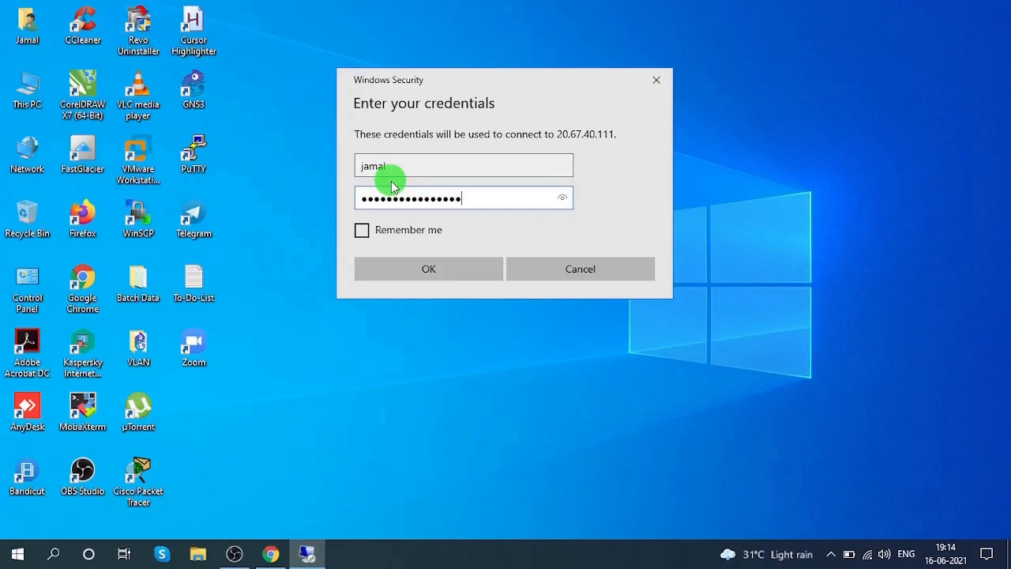
left_click(412, 271)
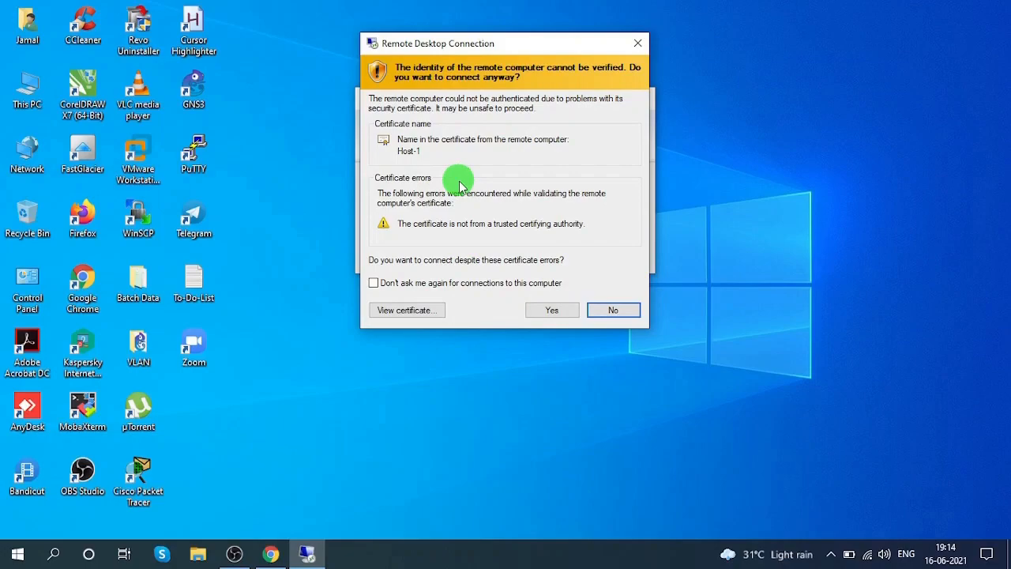
left_click(543, 311)
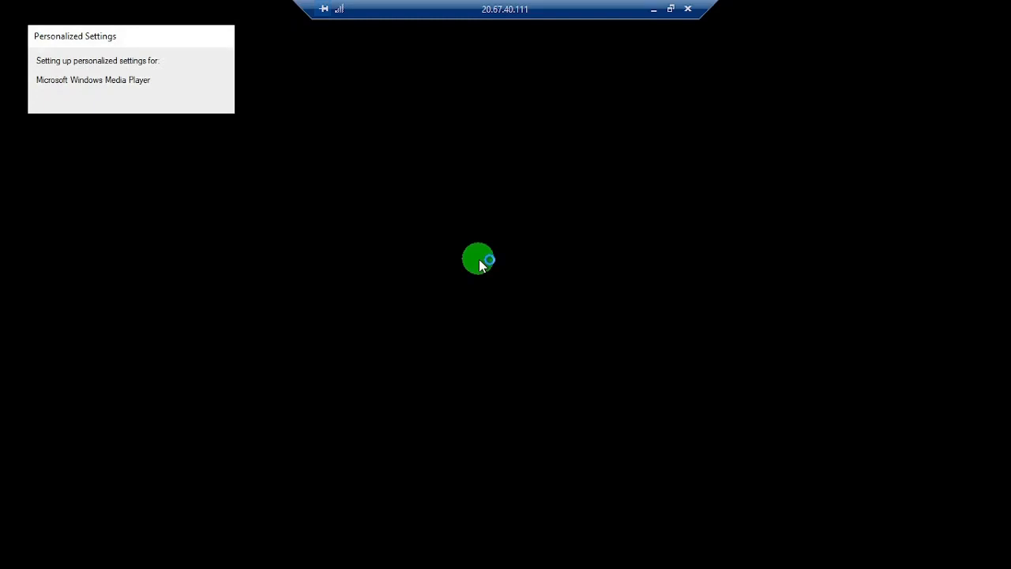
left_click_drag(519, 16, 329, 22)
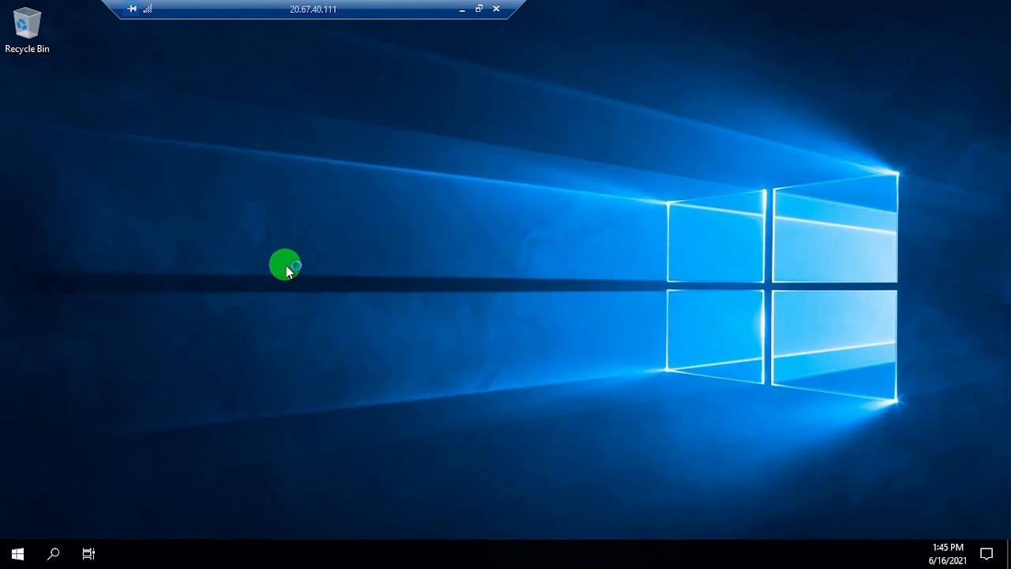
left_click(497, 9)
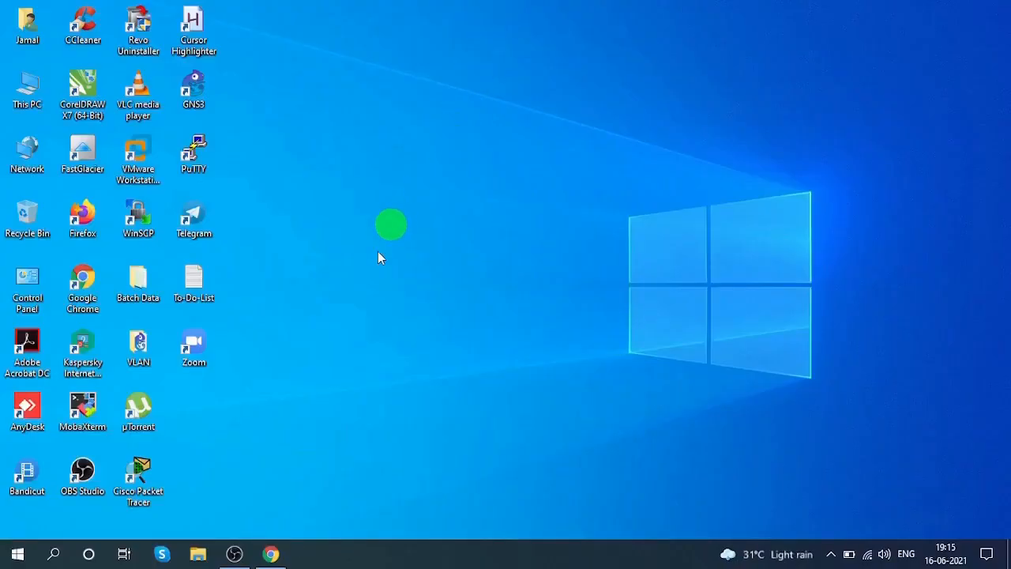
- Switch back to the Azure portal in Chrome and download the RDP connection file for Host-1
left_click(275, 551)
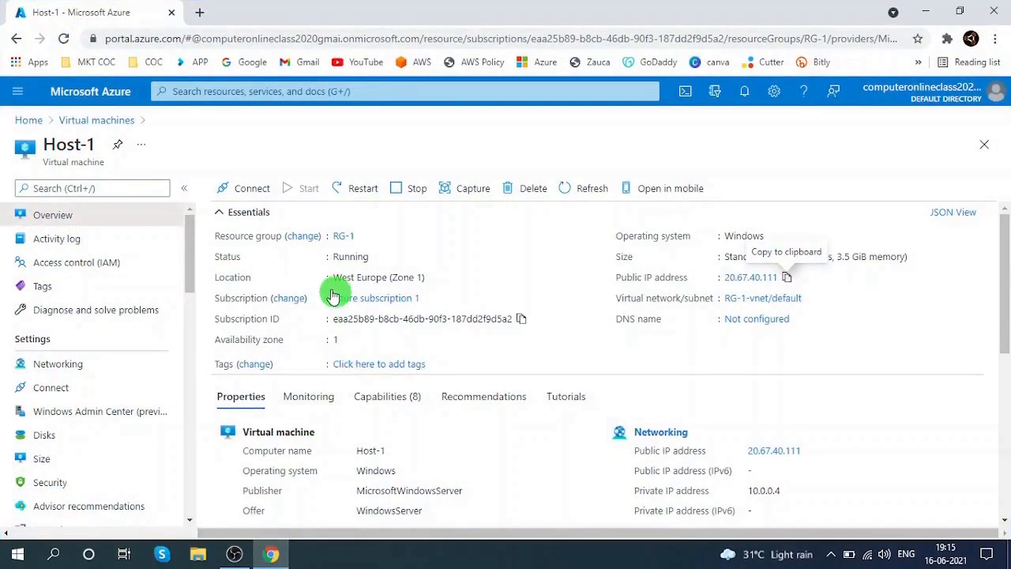
left_click(788, 280)
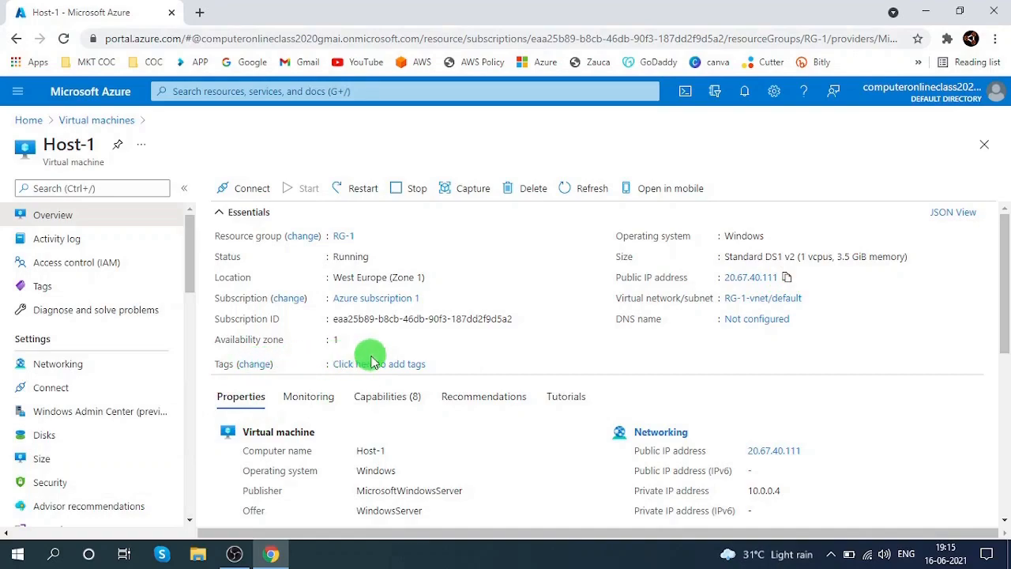
left_click(263, 196)
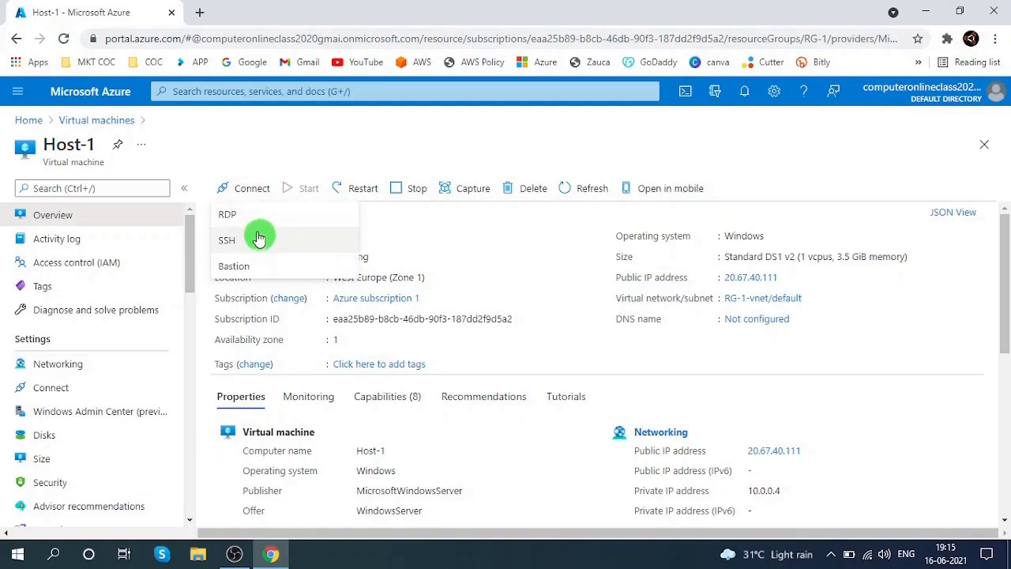
left_click(267, 221)
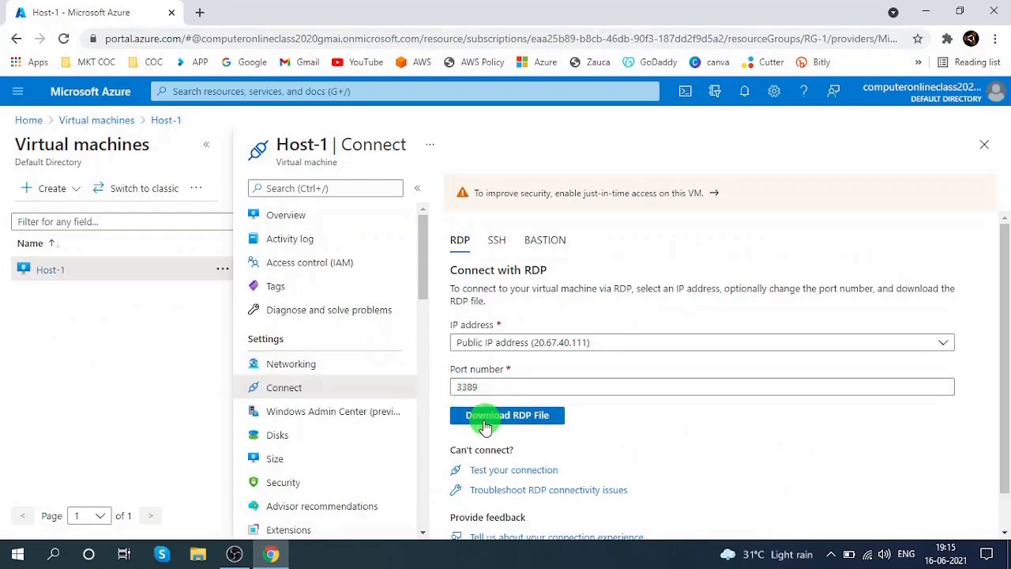
left_click(506, 418)
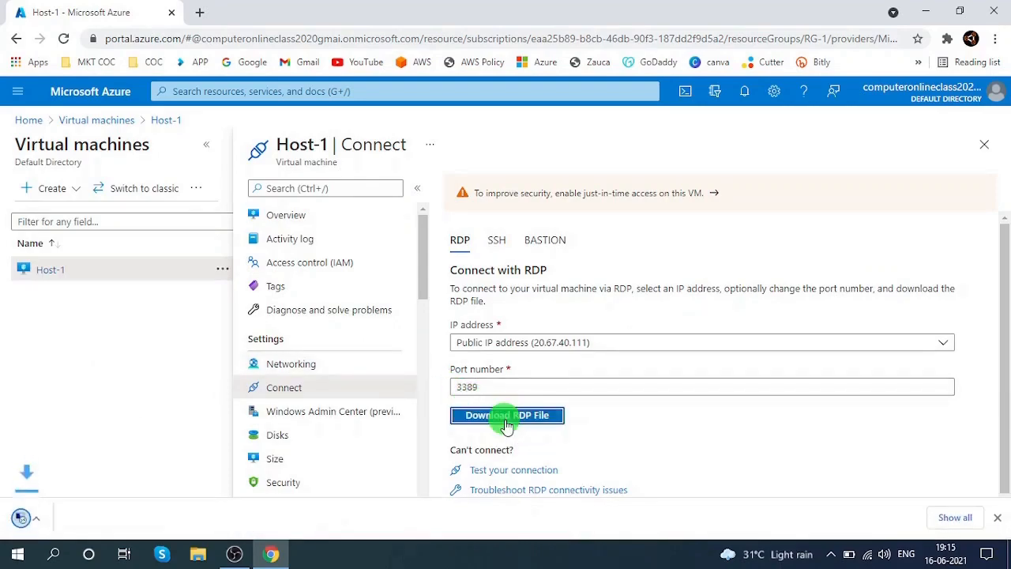
- Open the downloaded Host-1 RDP file from its folder and allow the connection from the unknown publisher
left_click(953, 518)
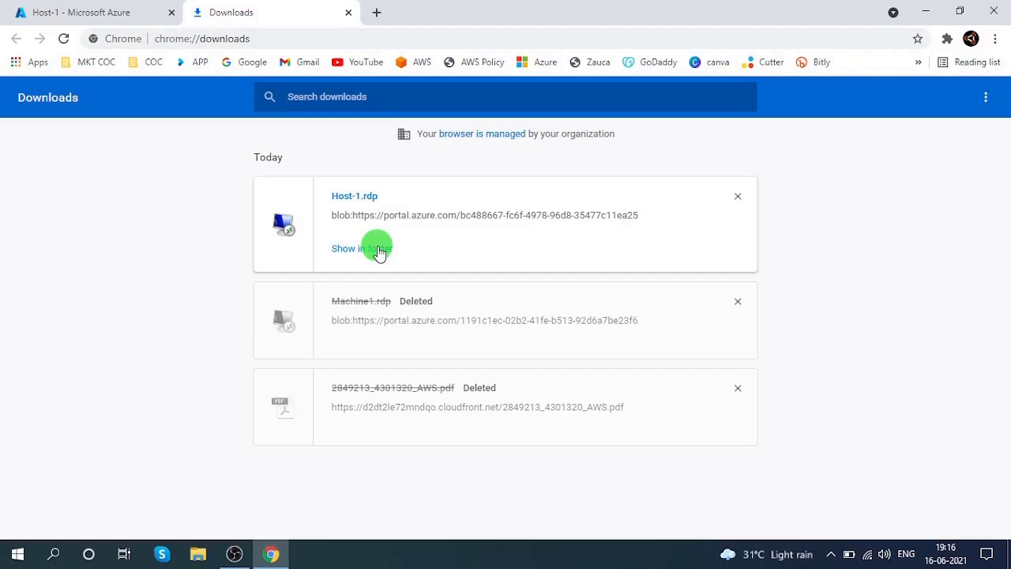
left_click(373, 250)
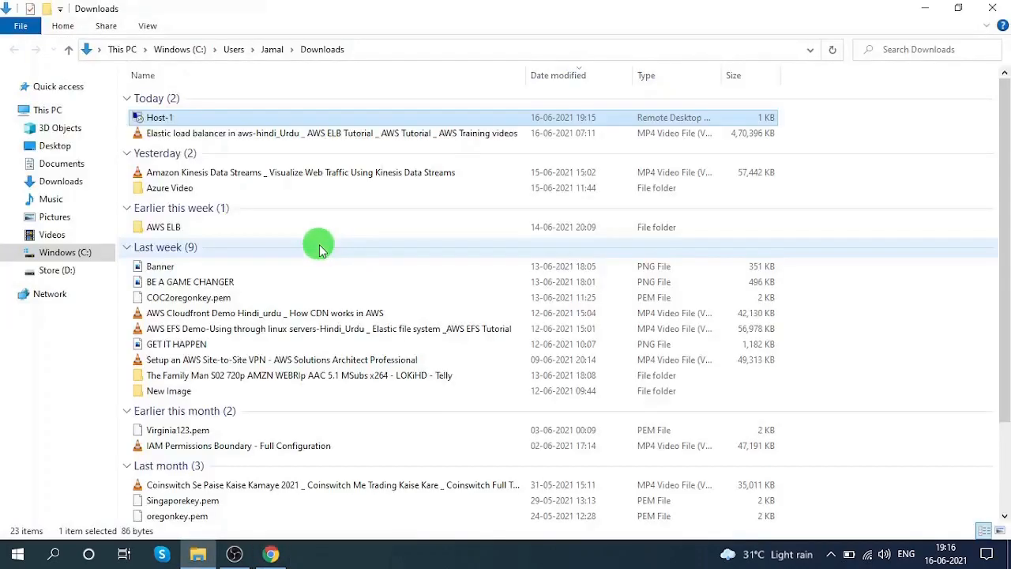
double_click(221, 123)
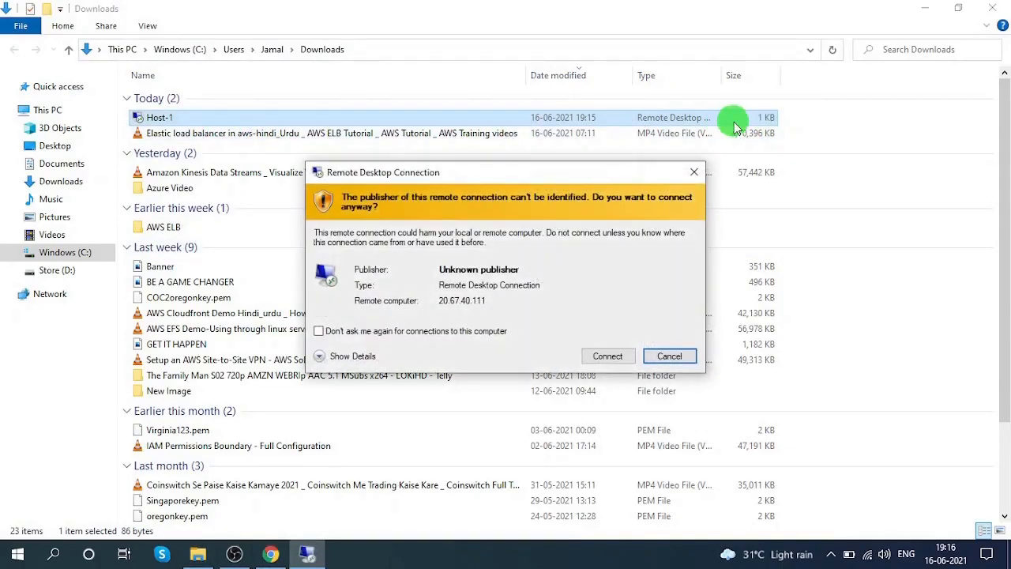
left_click(928, 11)
left_click(603, 356)
left_click(924, 11)
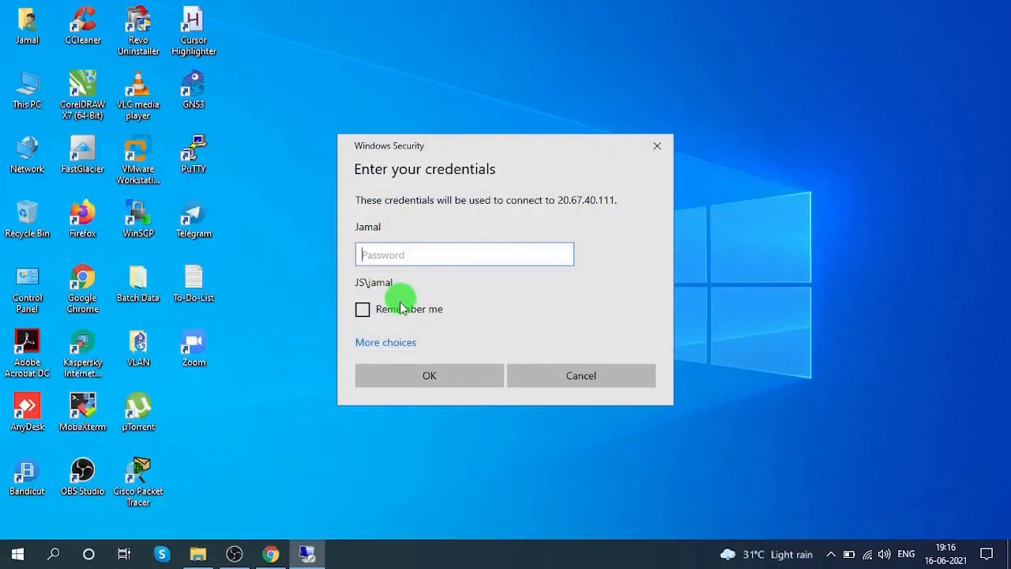
- Sign in using a different account with the administrator username and password, accepting the untrusted certificate, and end the remote session
left_click(386, 344)
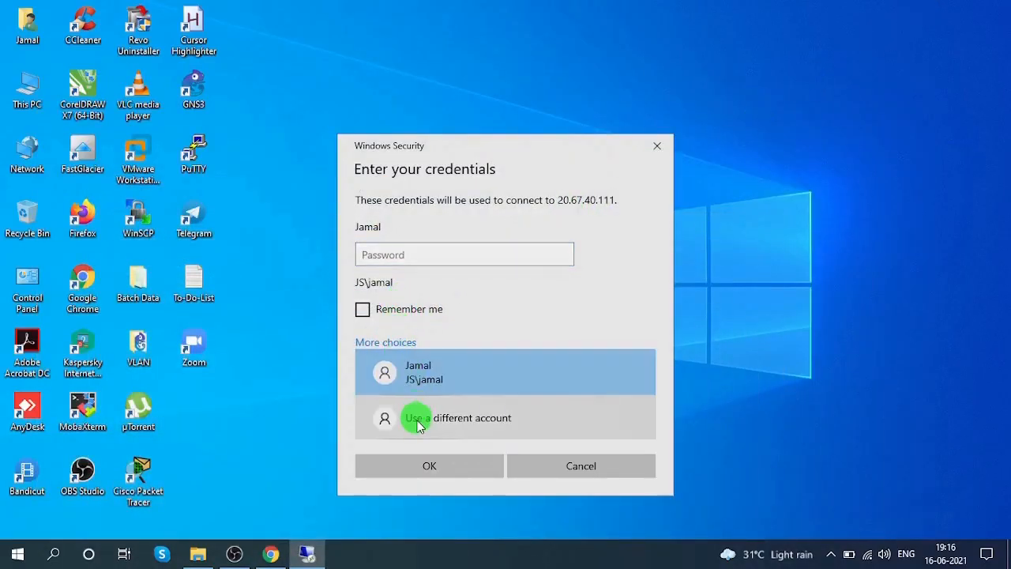
left_click(421, 427)
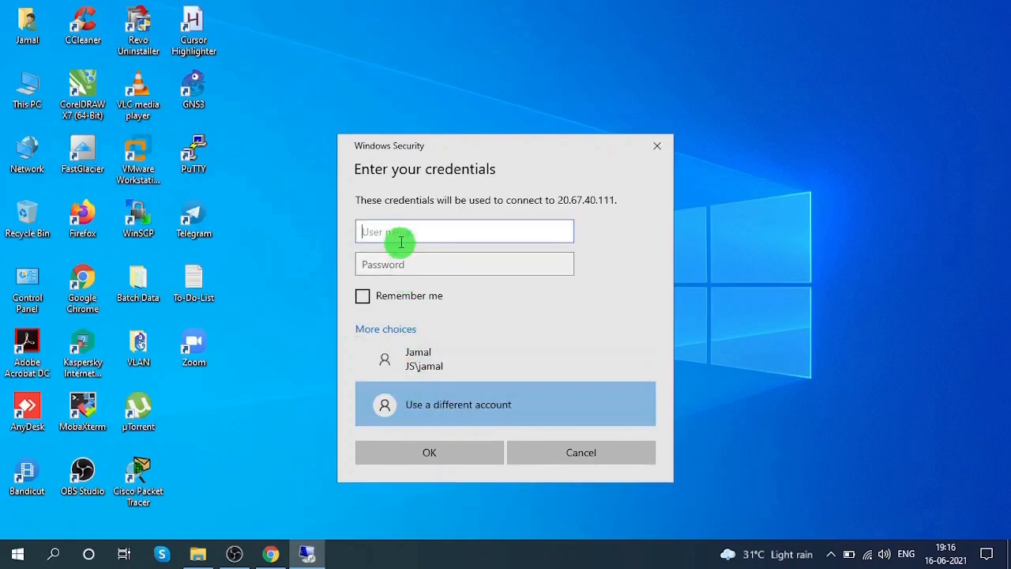
type("jamal")
key("Tab")
type("•••")
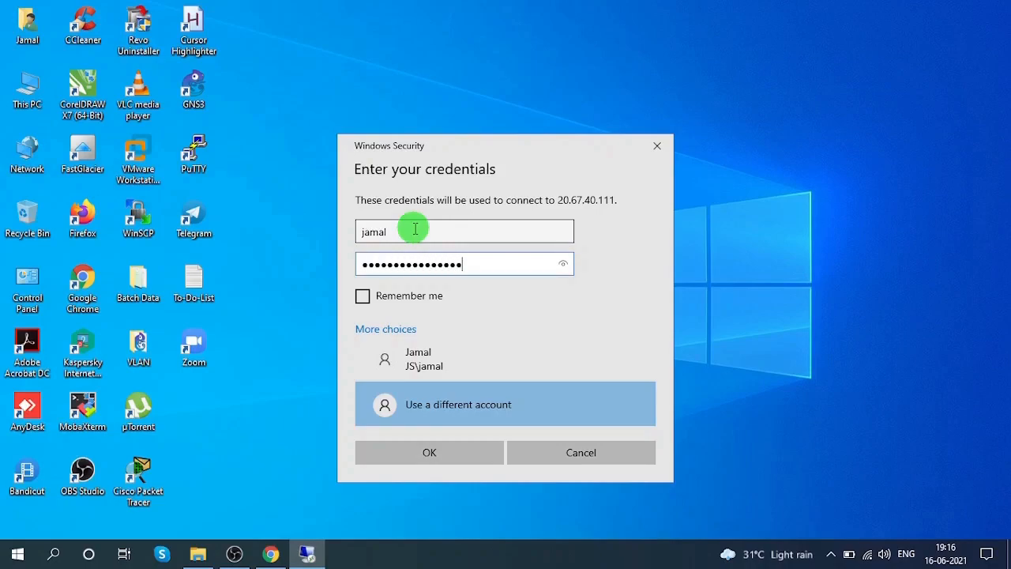
left_click(451, 455)
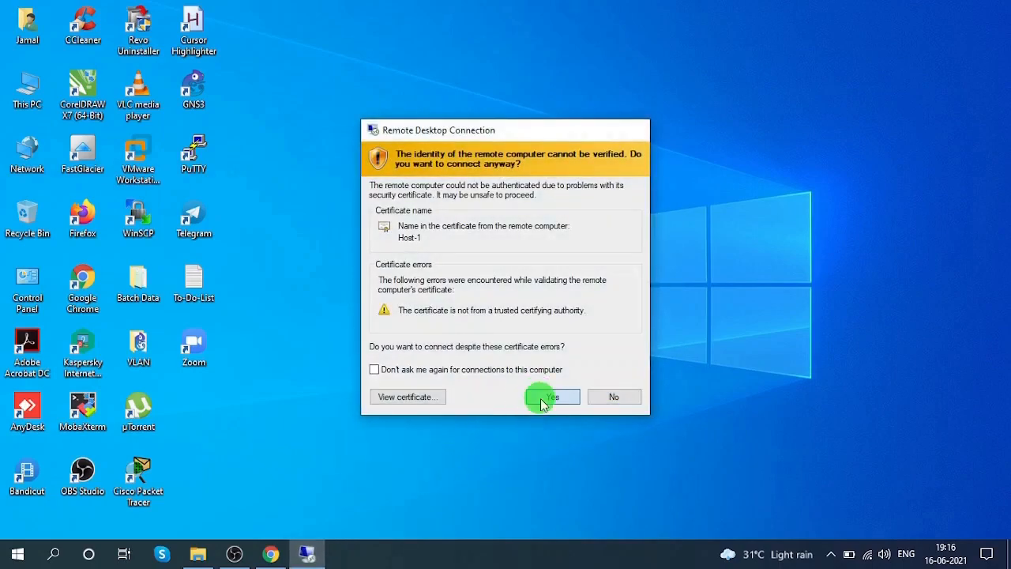
left_click(541, 397)
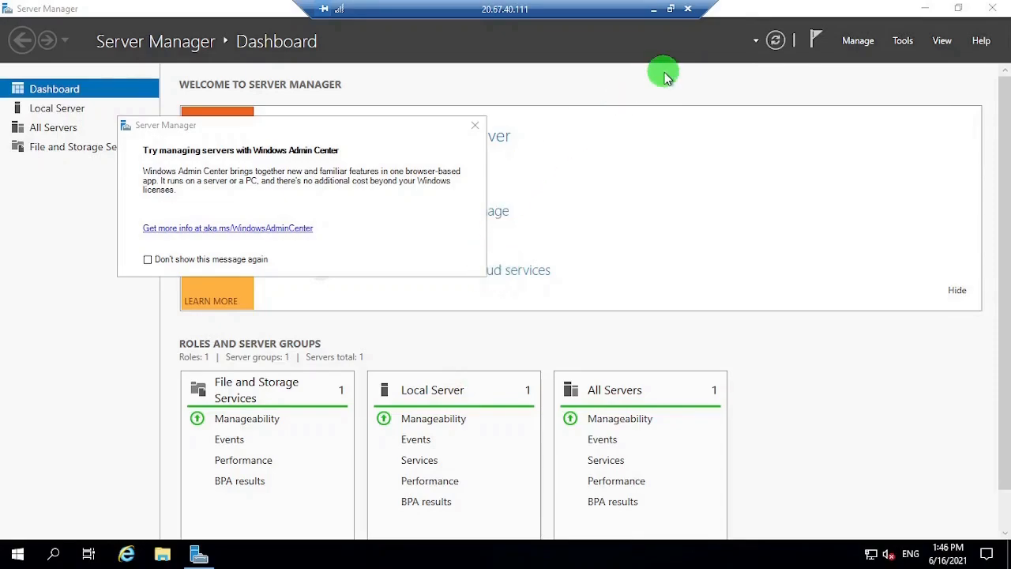
left_click(688, 10)
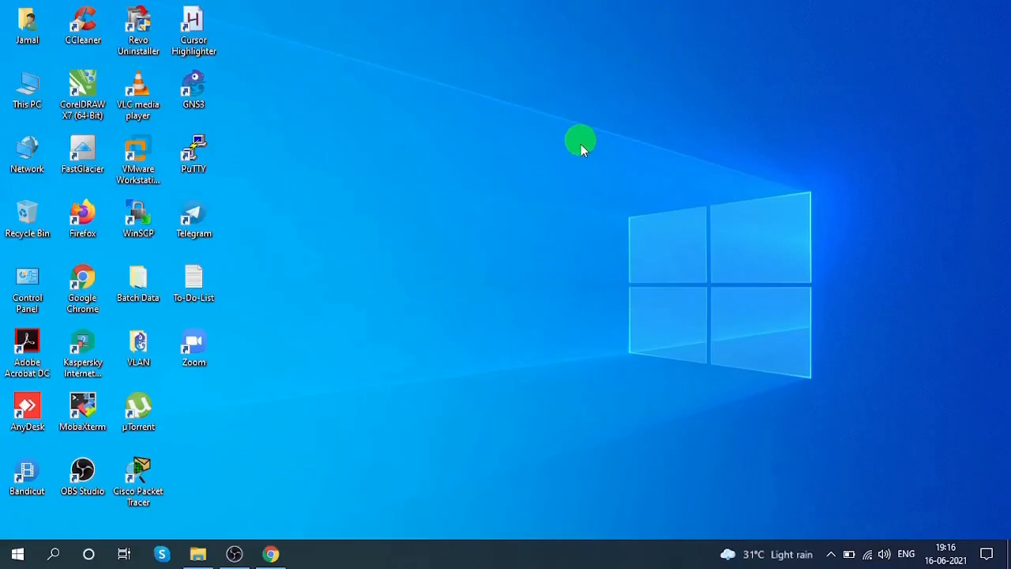
- Remove all entries from Chrome's download list and close the downloads page
left_click(270, 554)
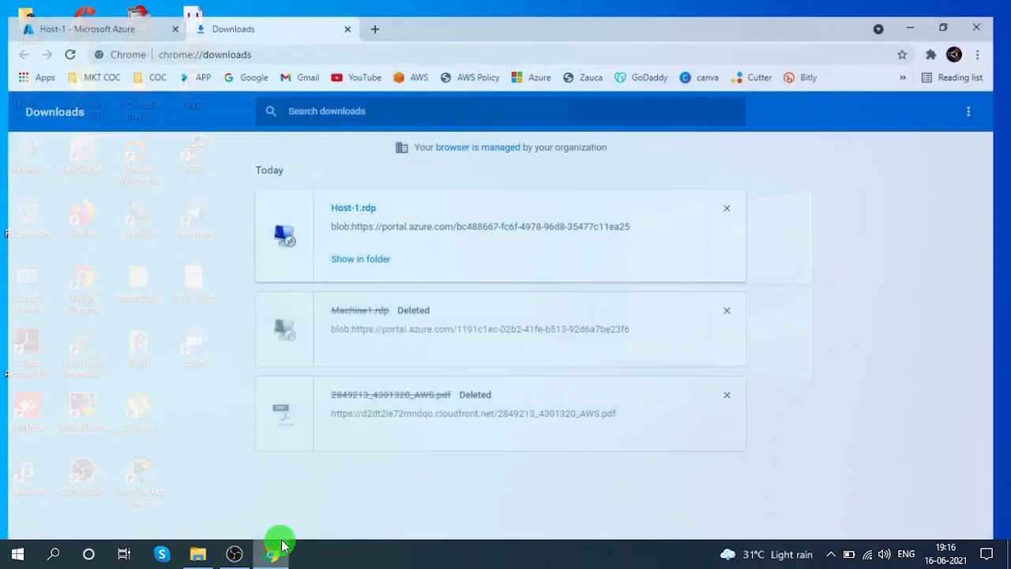
left_click(738, 196)
left_click(738, 196)
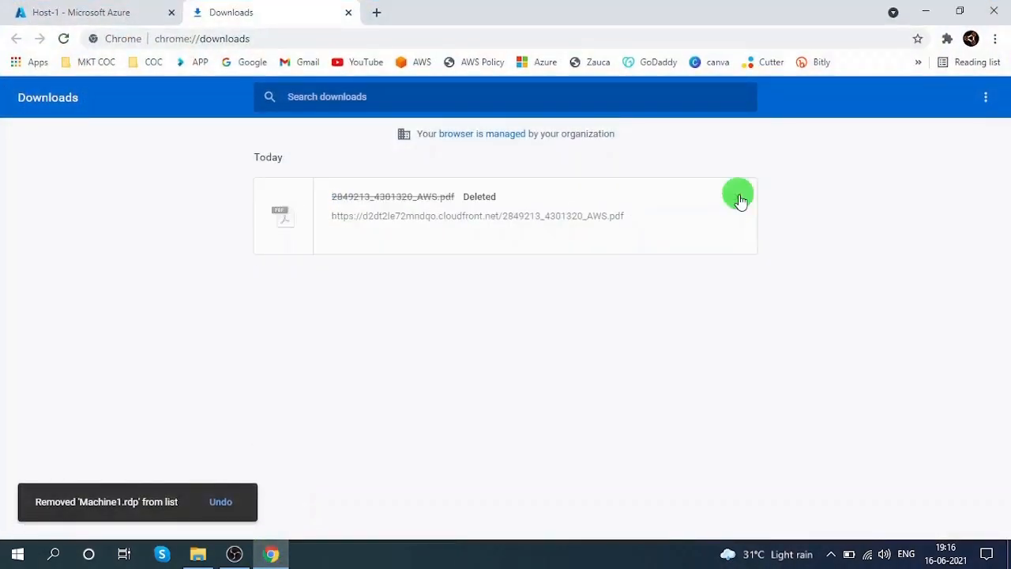
left_click(738, 196)
left_click(348, 11)
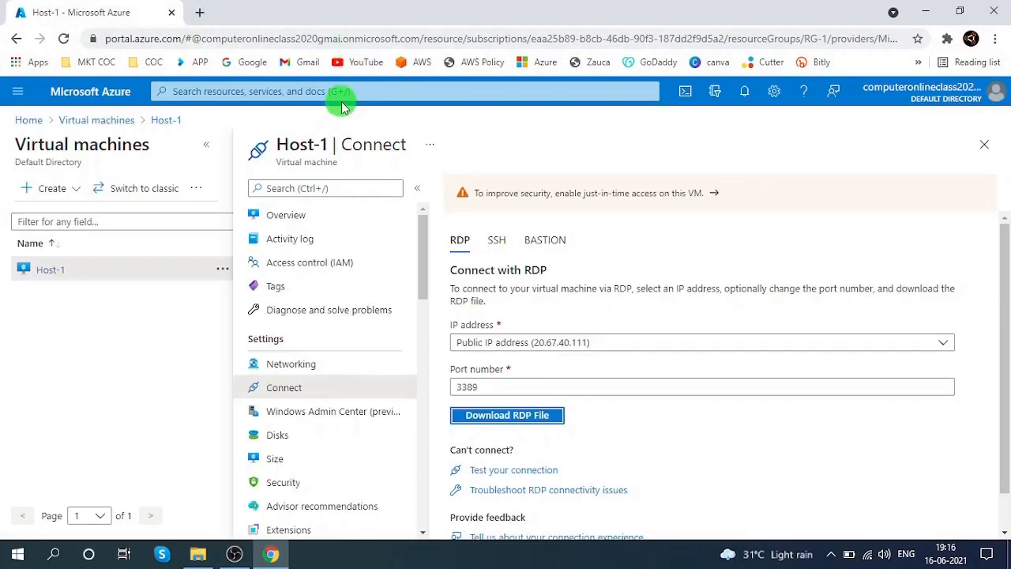
- Open Host-1 from the list of virtual machines and permanently delete it
left_click(91, 121)
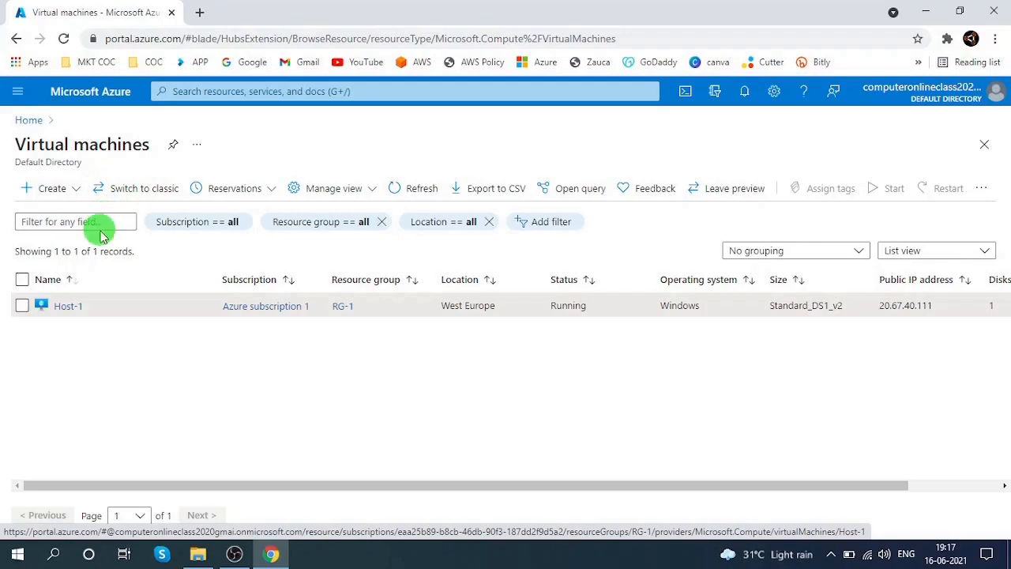
left_click(66, 307)
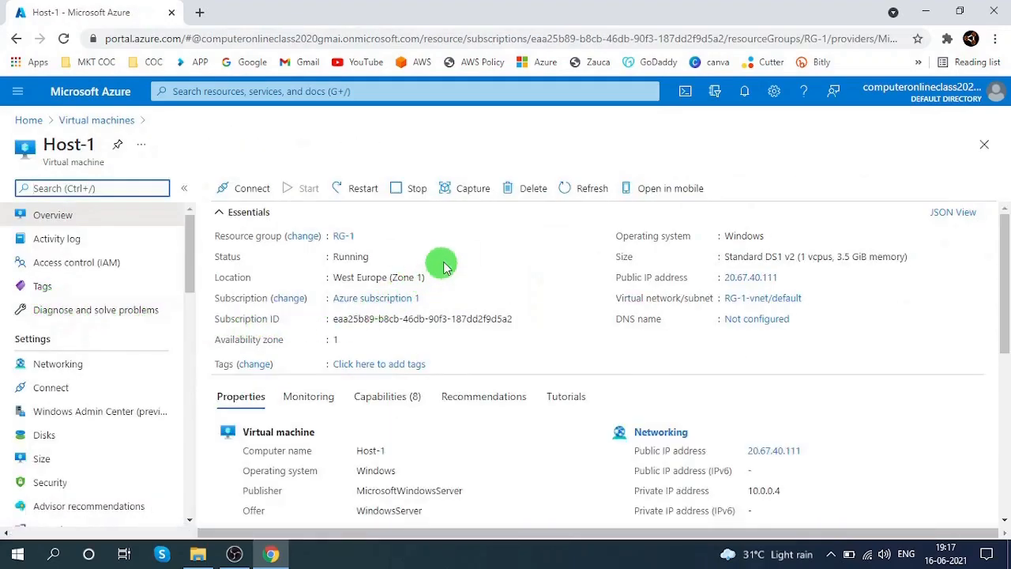
left_click(521, 192)
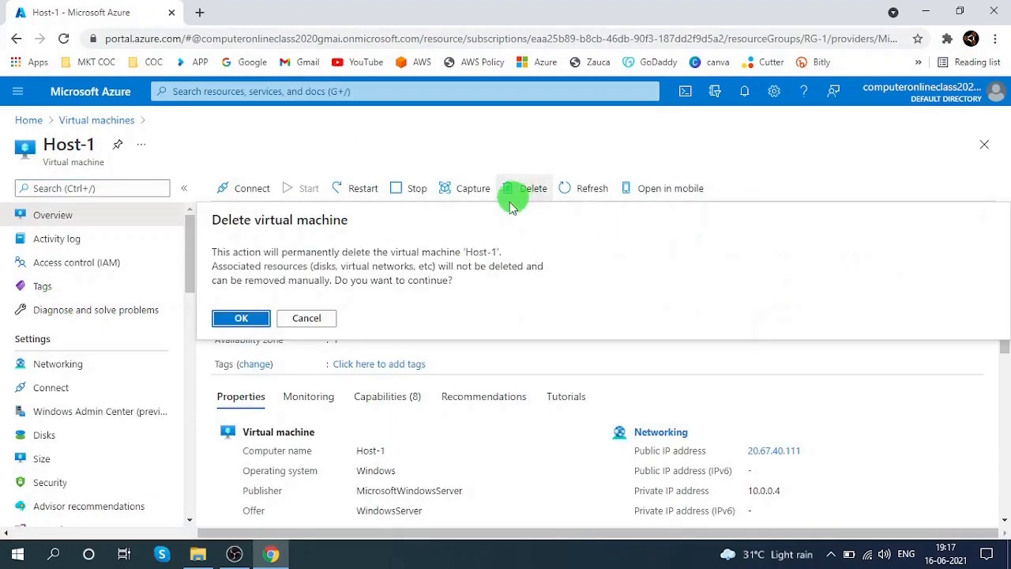
left_click(251, 318)
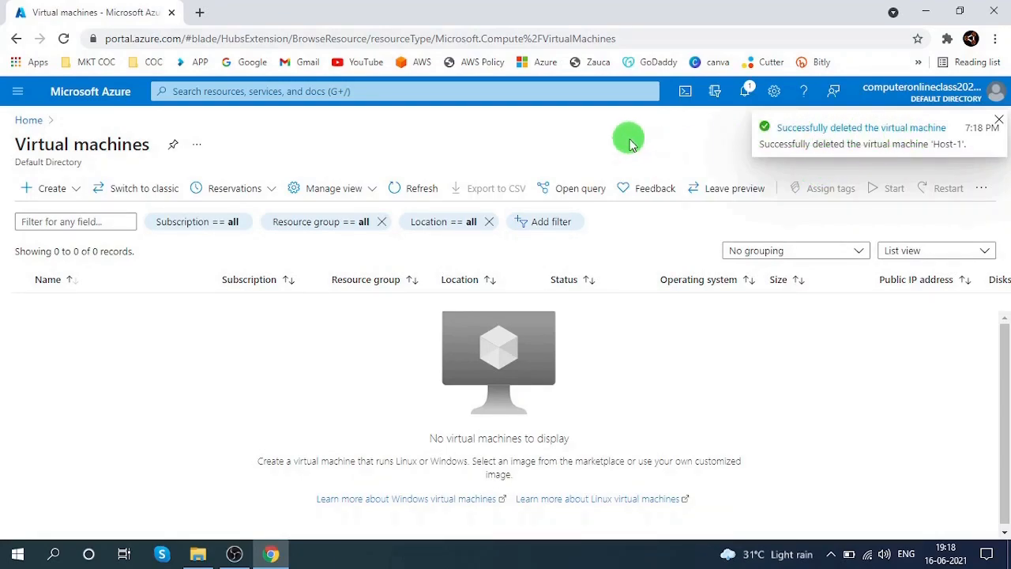
- Delete the resource group RG-1 with all its resources, confirming with its name, and check the deletion in the notifications
left_click(19, 96)
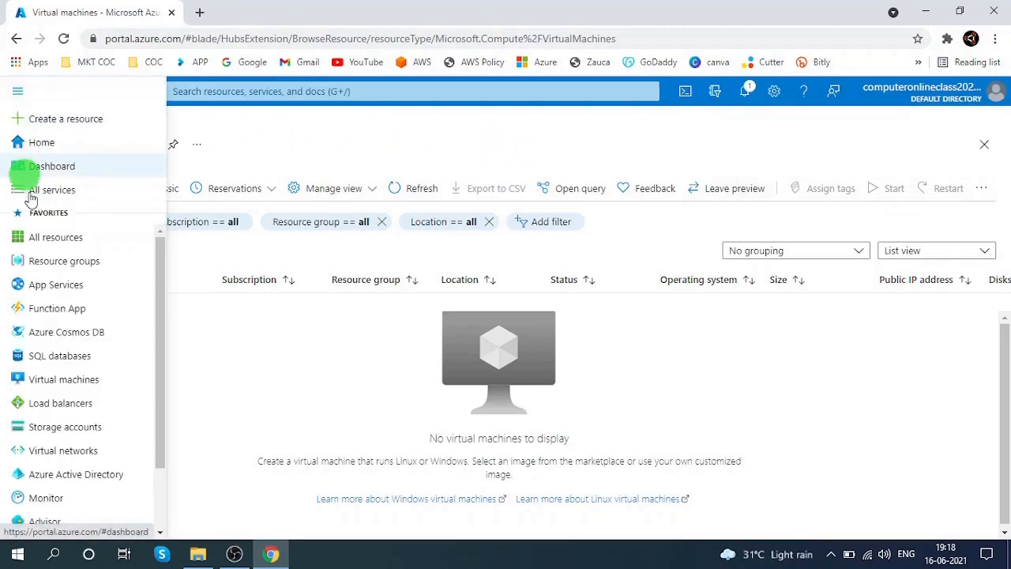
left_click(43, 262)
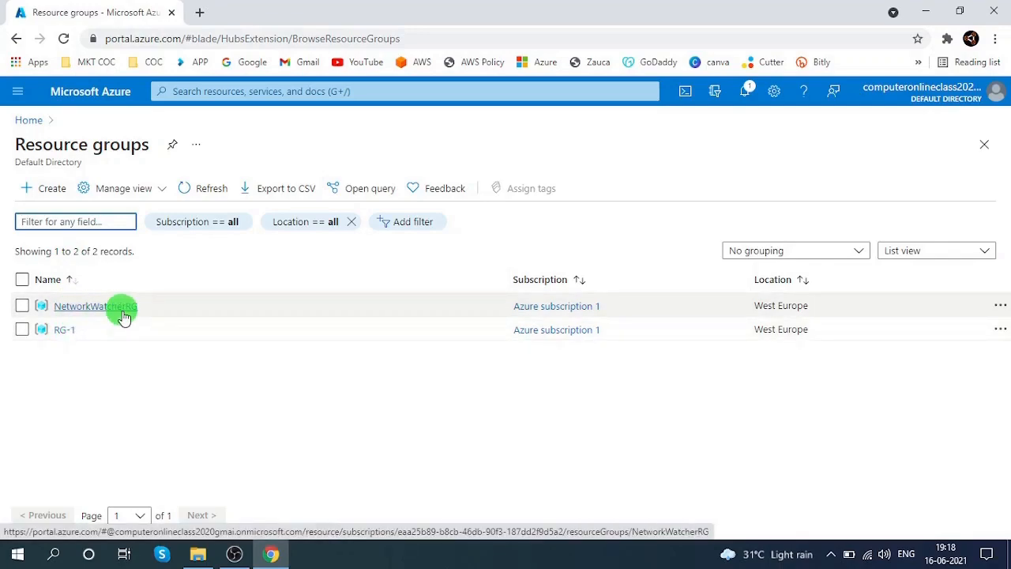
left_click(63, 332)
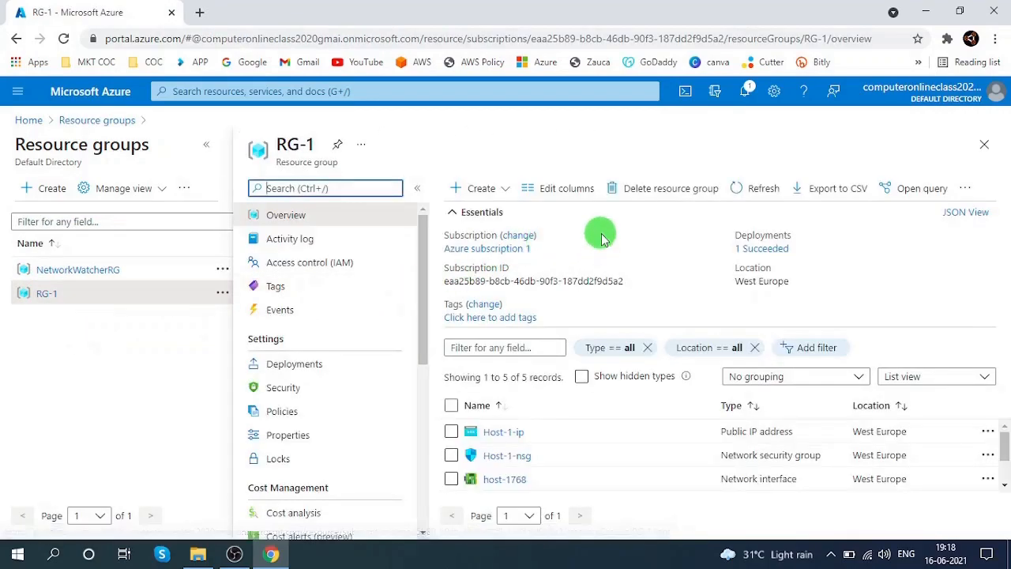
left_click(646, 188)
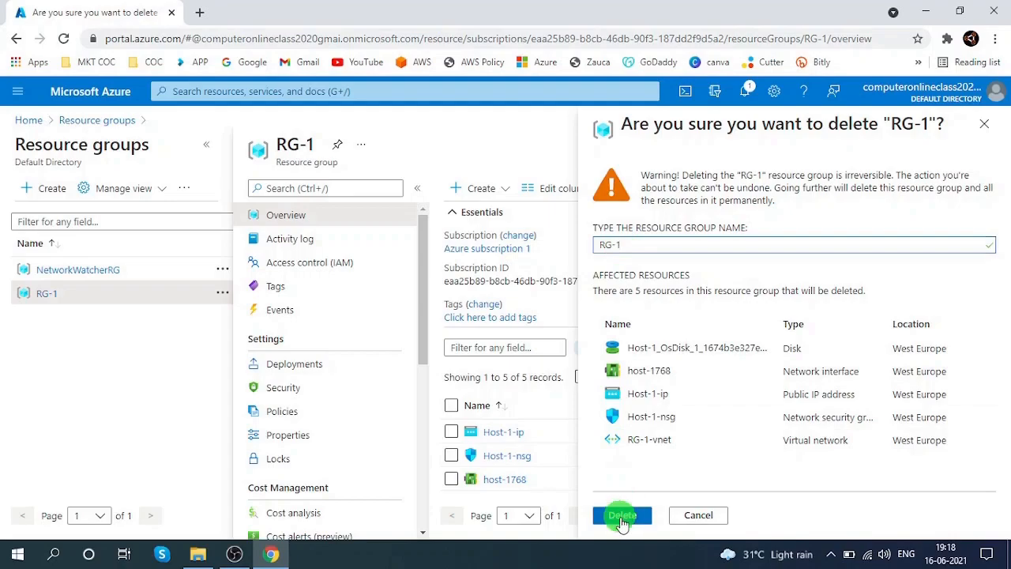
left_click(621, 514)
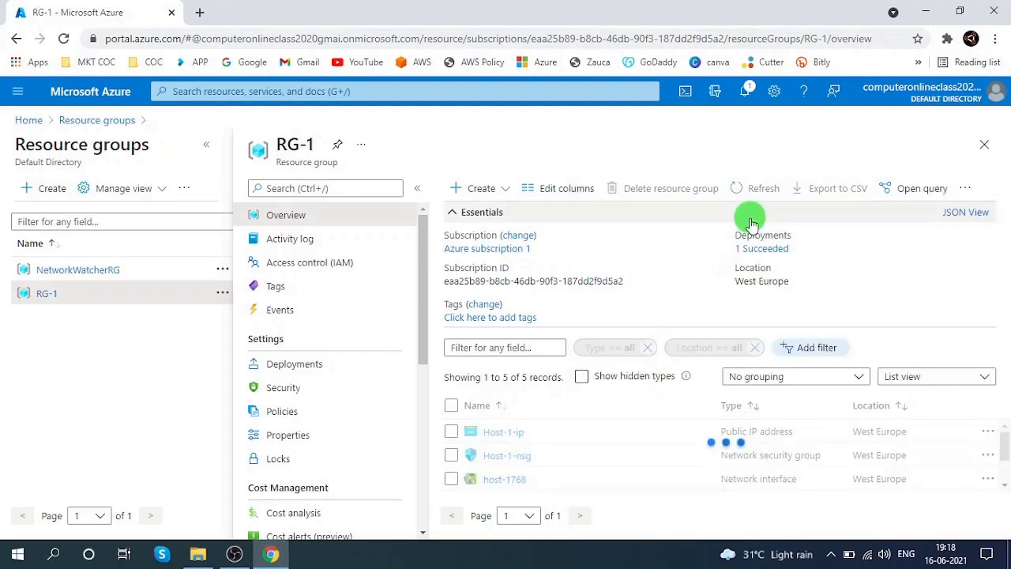
left_click(752, 101)
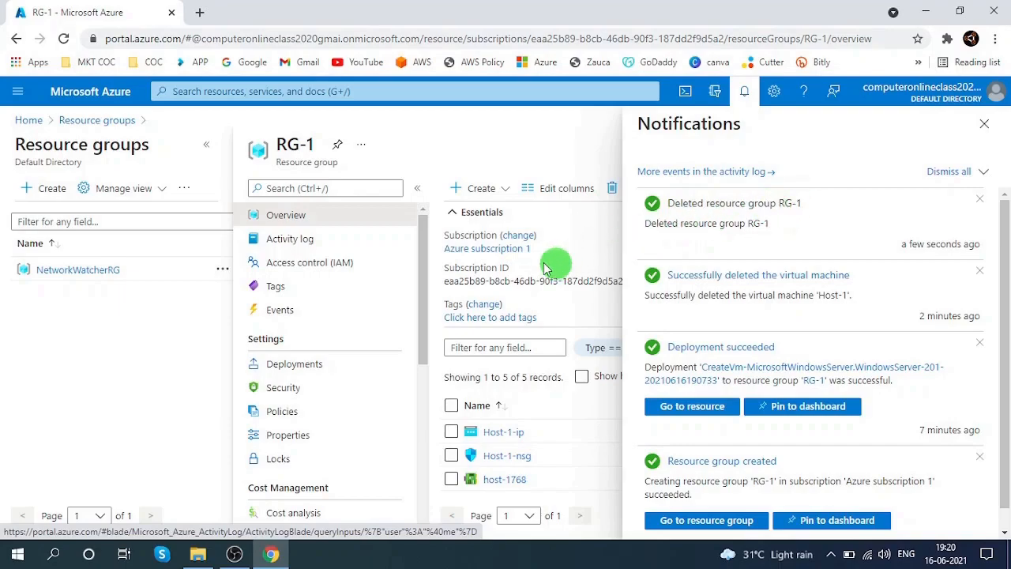
- Delete the resource group NetworkWatcherRG, confirming with its copied name, and check the deletion in the notifications
left_click(88, 271)
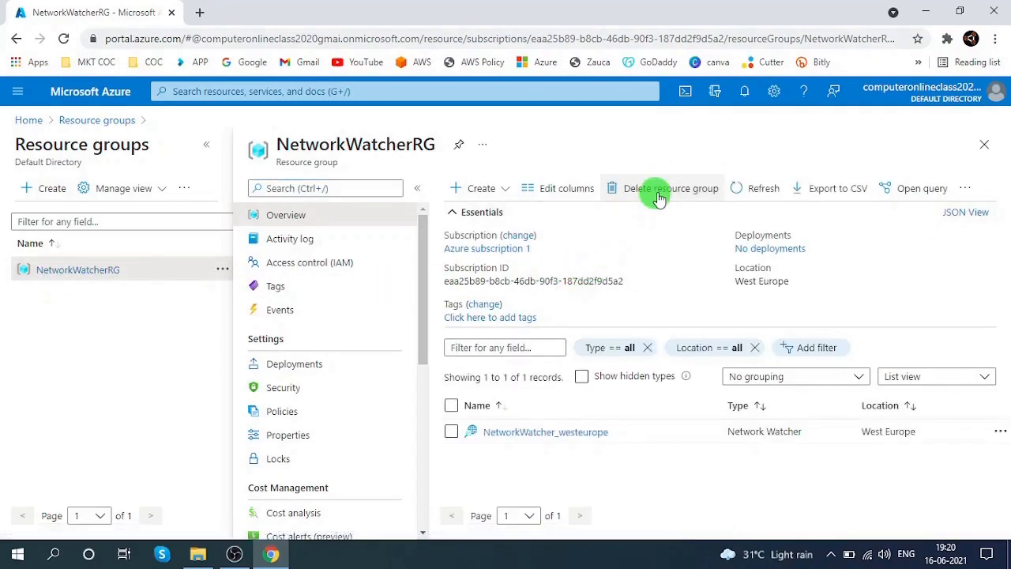
left_click(660, 188)
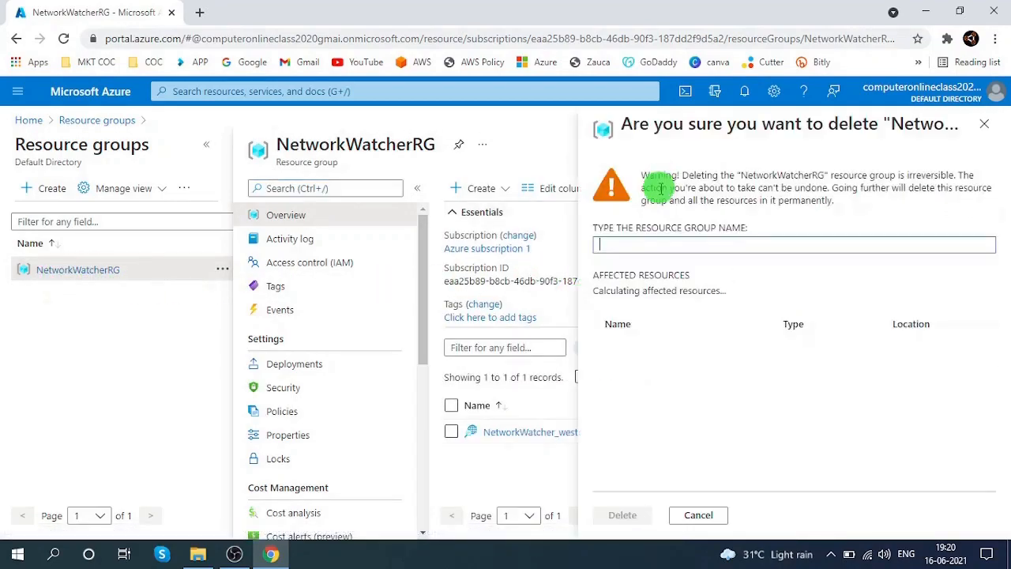
double_click(747, 175)
key("ctrl+c")
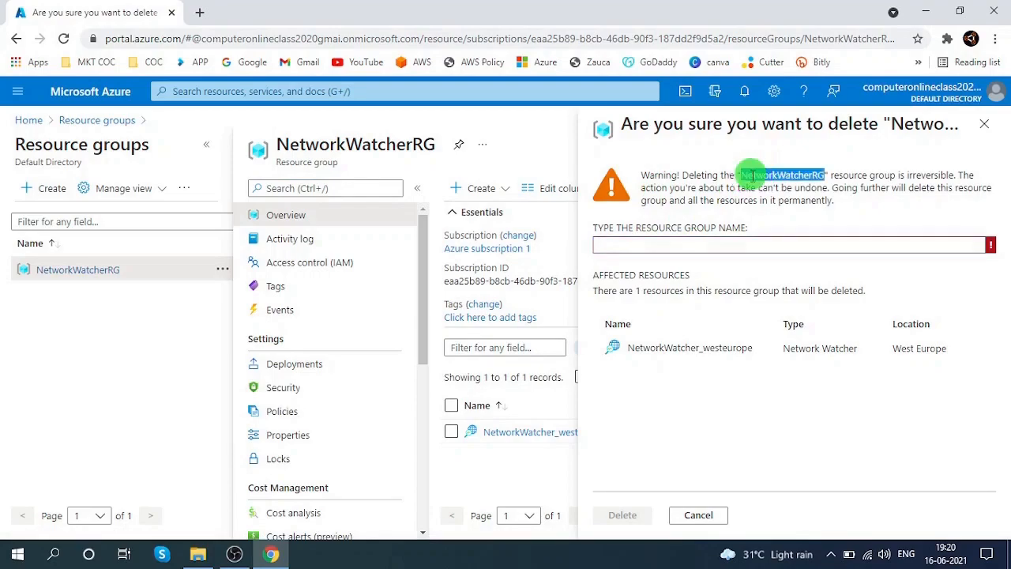
left_click(668, 246)
key("ctrl+v")
left_click(623, 515)
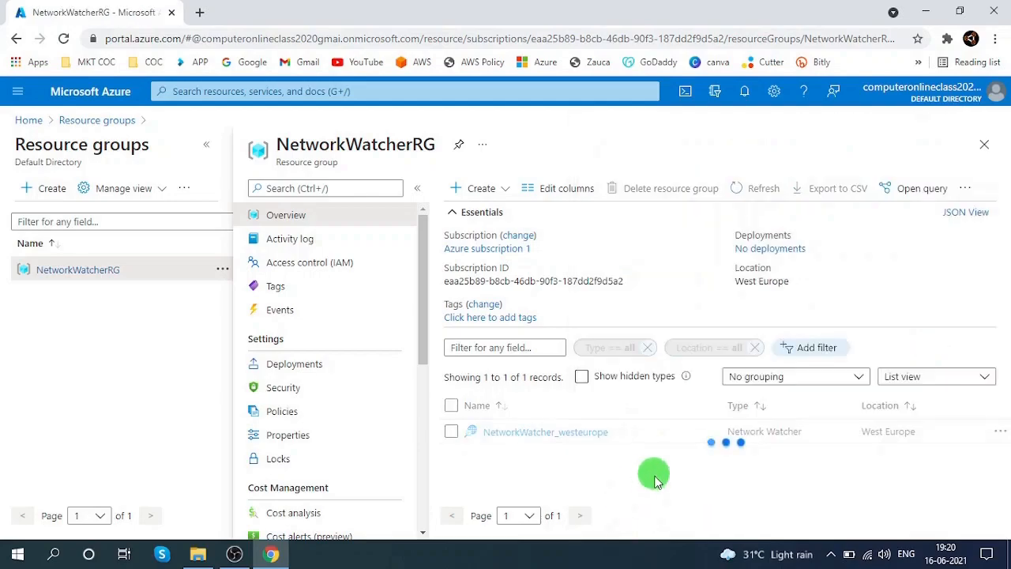
left_click(744, 92)
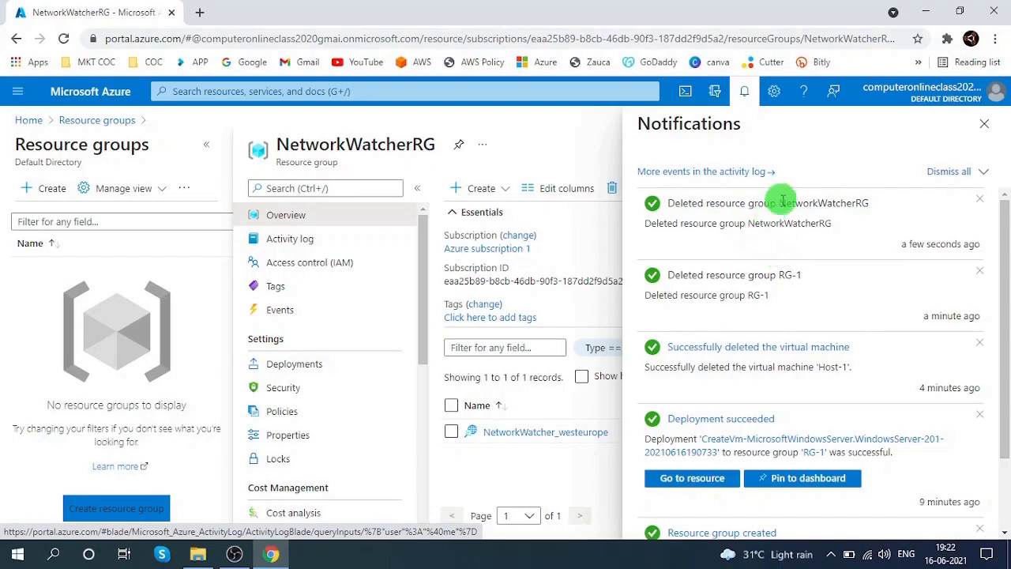
left_click(744, 91)
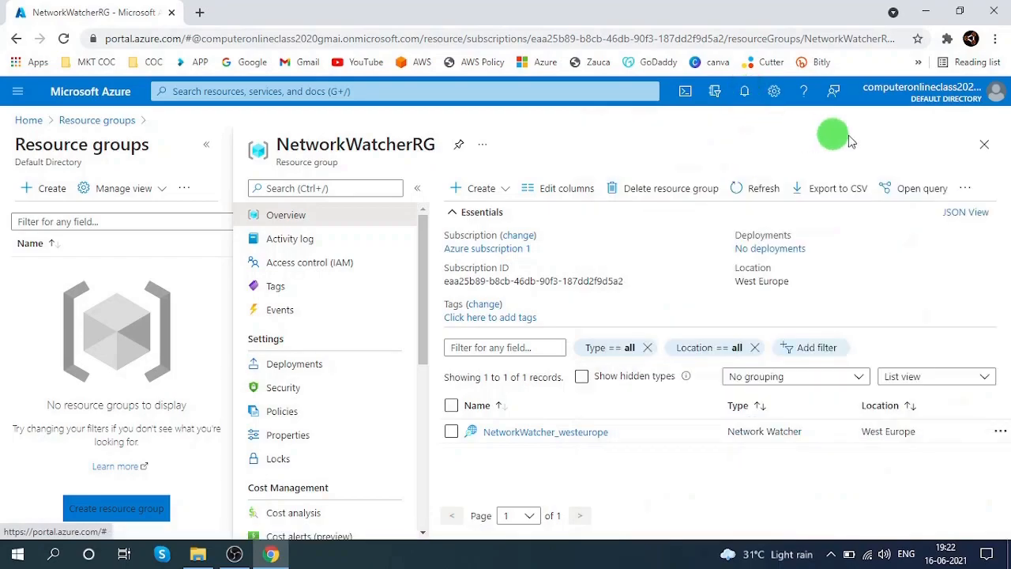
- Sign out of the Azure portal account
left_click(993, 92)
left_click(983, 126)
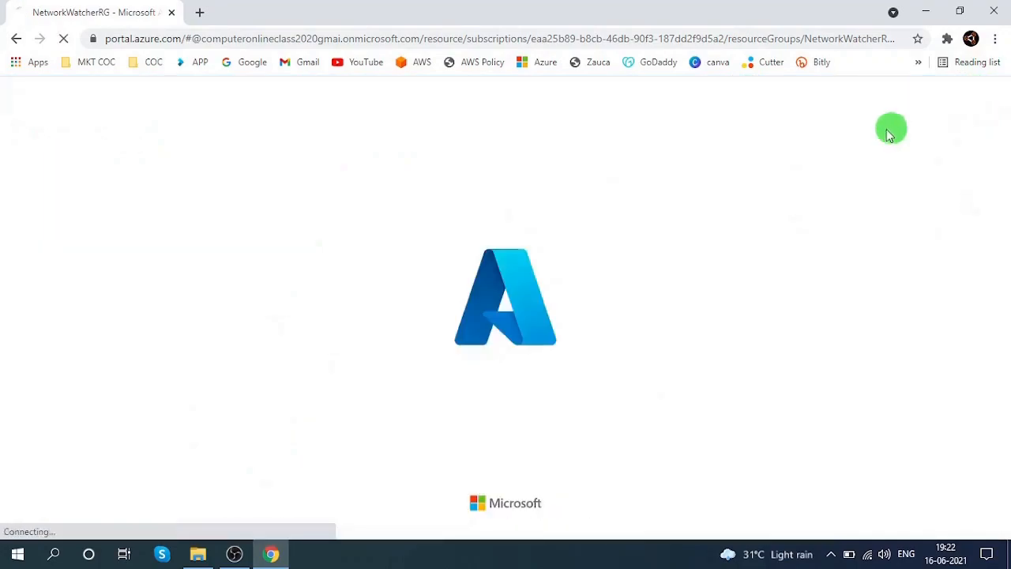